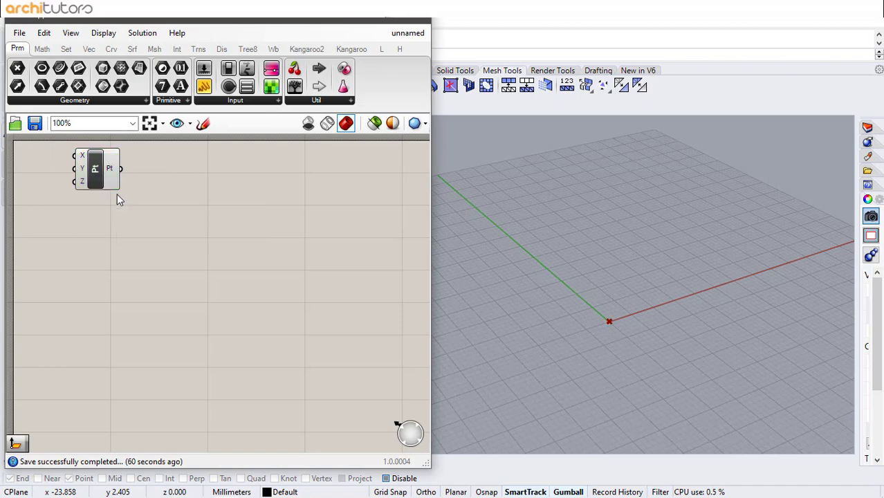
Step: Add an Ellipse component below the point component and connect the point output to its plane input
double_click(173, 182)
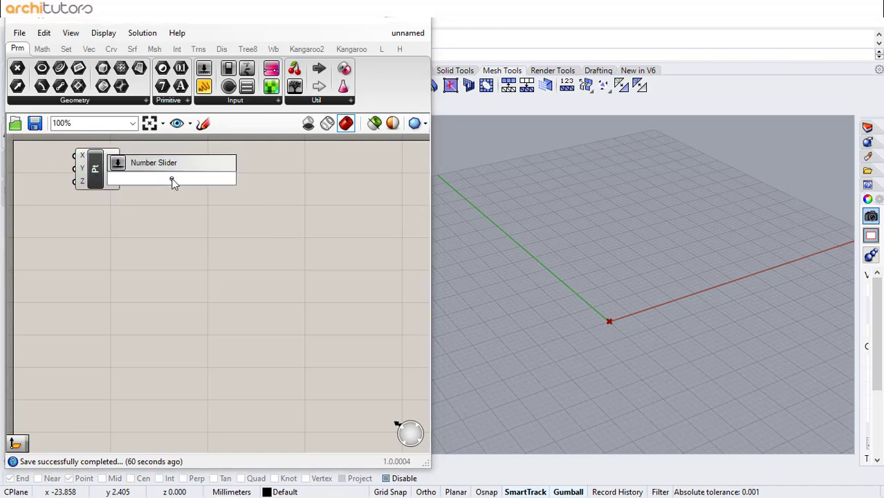
text(ellipse)
key(Return)
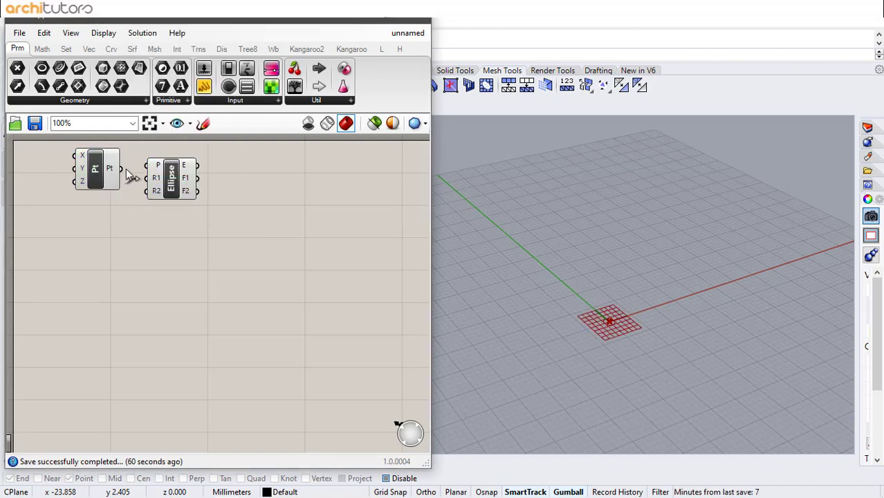
drag(123, 168, 204, 219)
click(162, 228)
click(90, 222)
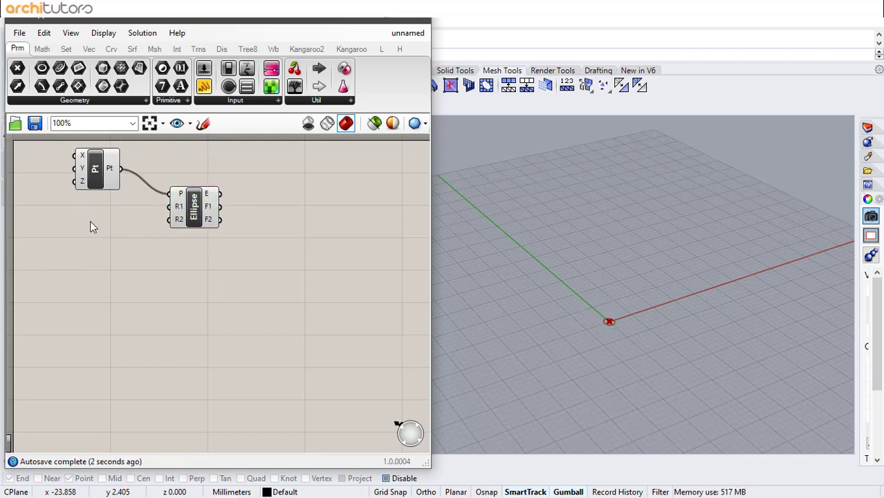
Step: Add number sliders of 30 and 50, connecting 50 to the ellipse's first radius and 30 to its second
double_click(86, 232)
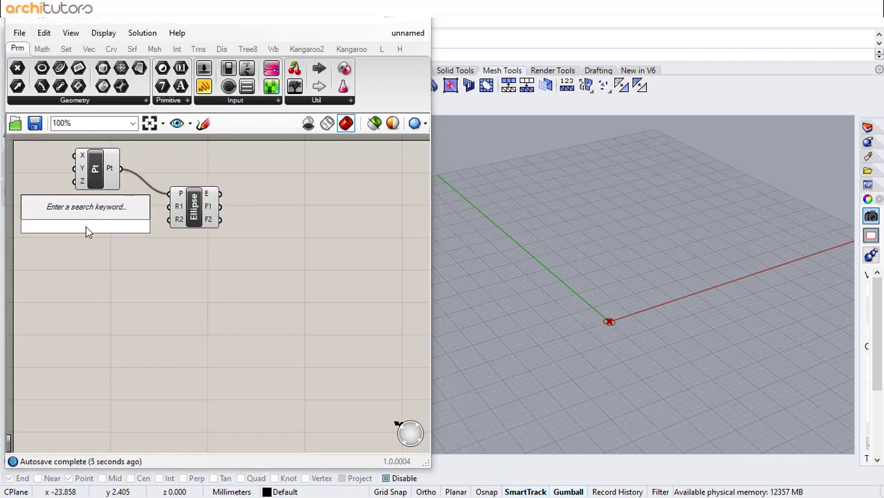
text(20)
key(Return)
double_click(95, 246)
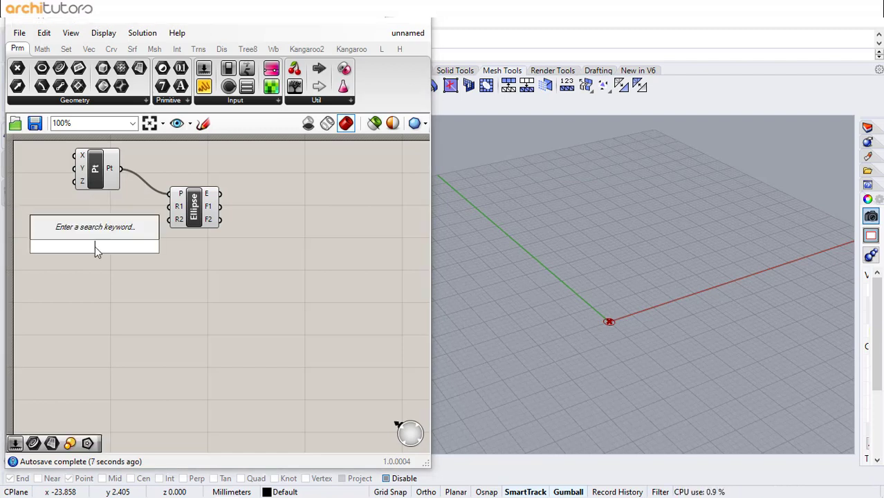
text(50)
key(Return)
drag(157, 246, 169, 207)
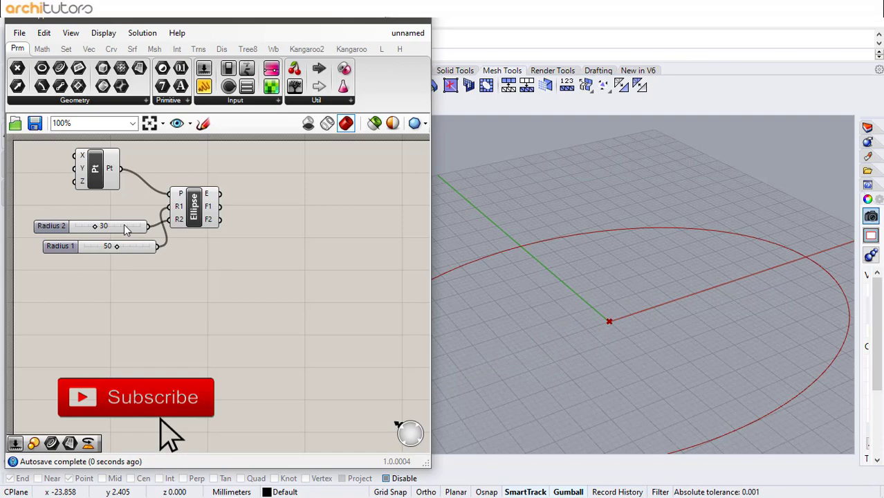
Step: Stack the Radius 1 slider directly above the Radius 2 slider beside the Ellipse component
mouse_move(124, 229)
mouse_down()
mouse_move(126, 272)
mouse_move(115, 217)
mouse_up()
drag(126, 271, 124, 237)
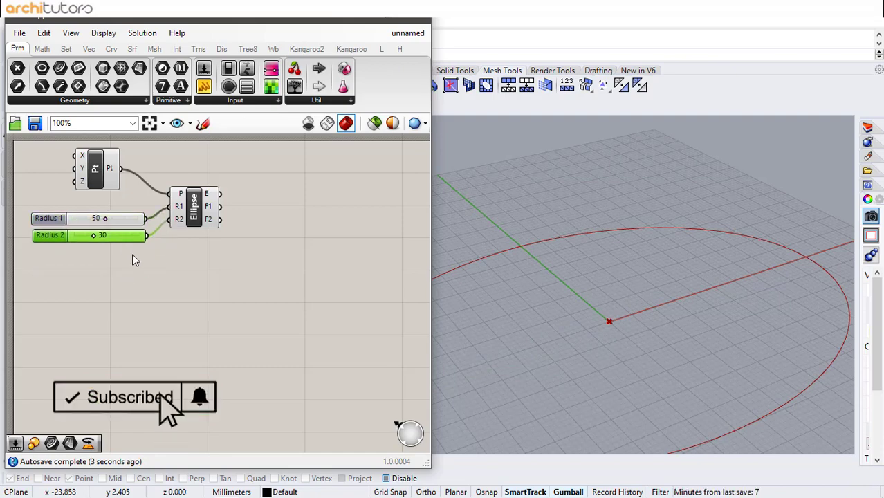
click(132, 254)
Step: Adjust the ellipse's Radius 1 slider to 48 and its Radius 2 slider to 35
scroll(639, 232, down, 2)
scroll(639, 238, down, 6)
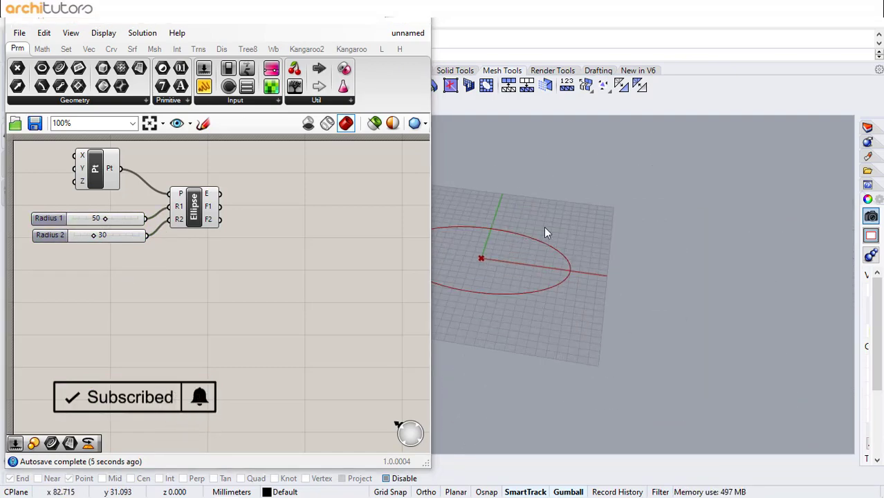
scroll(519, 252, up, 8)
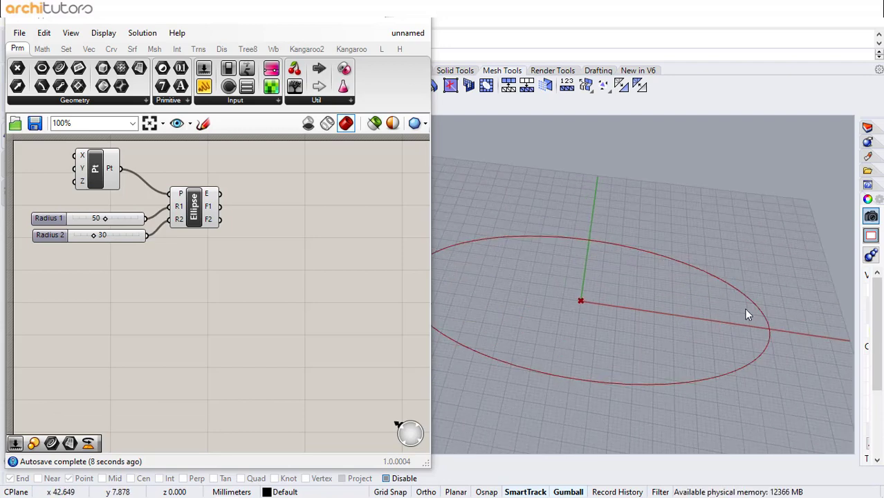
right_drag(465, 251, 568, 277)
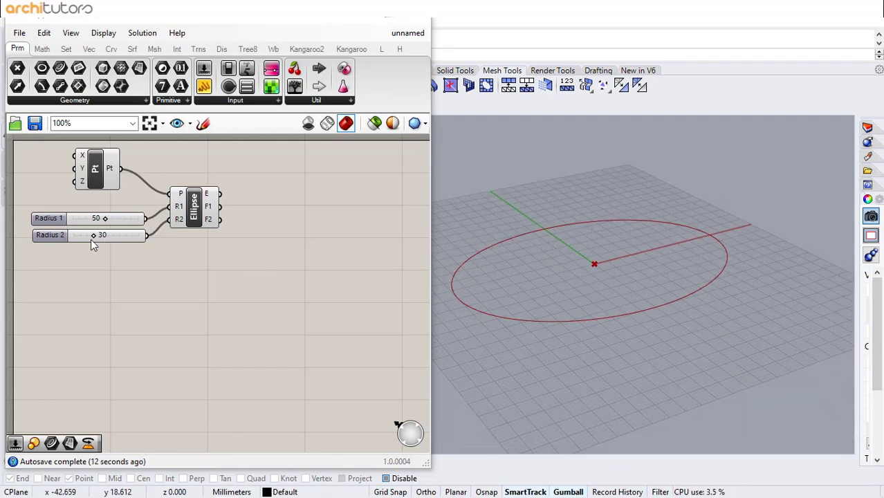
drag(94, 236, 104, 223)
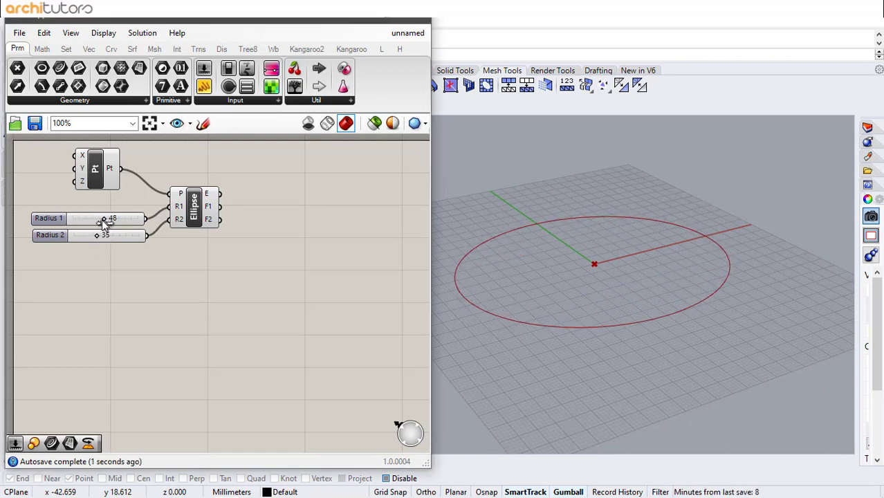
Step: Add a Move component and connect the ellipse curve output to its geometry input
double_click(275, 205)
text(move)
key(Return)
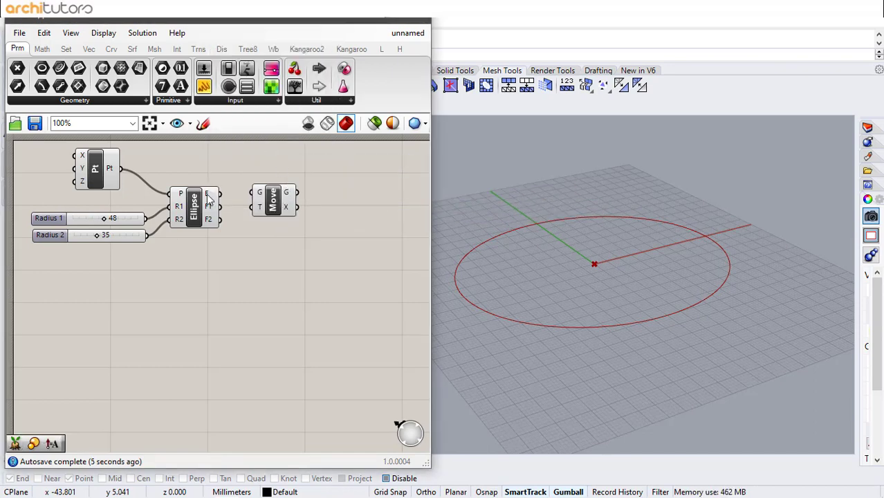
drag(247, 190, 250, 193)
drag(267, 195, 274, 235)
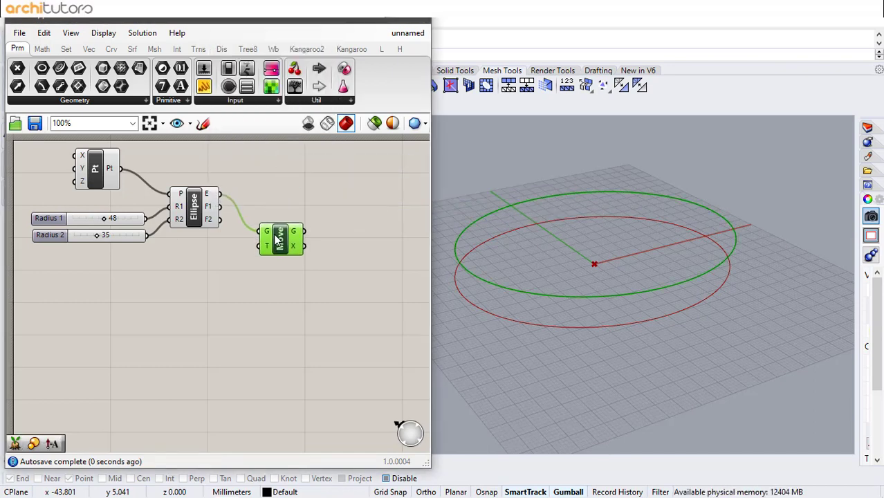
Step: Add a Unit Z vector component and connect it to the Move component's translation input
double_click(226, 265)
text(z)
key(Return)
drag(253, 269, 259, 246)
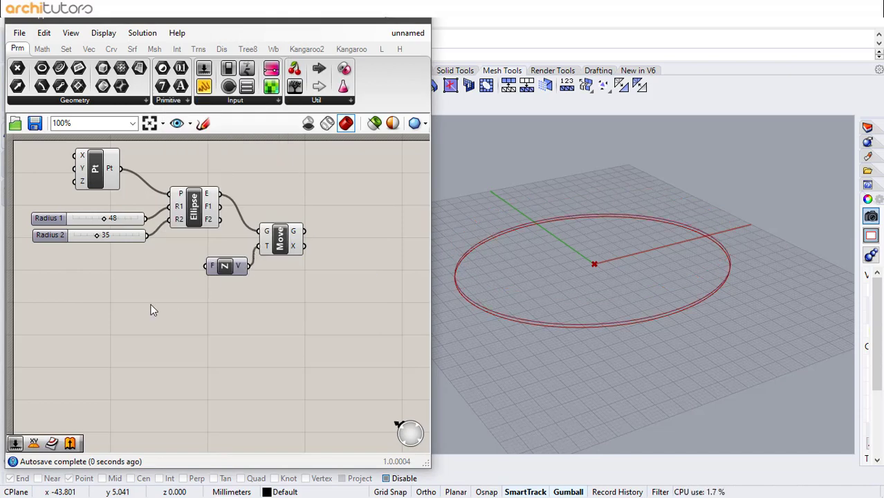
Step: Add a Series component below the sliders and connect its output to the Unit Z factor
double_click(147, 305)
text(ser)
key(Return)
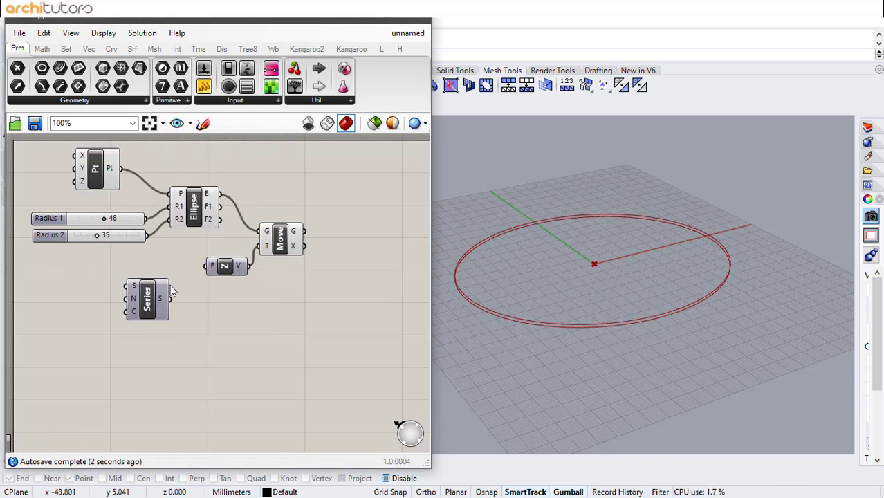
drag(170, 299, 208, 267)
drag(133, 307, 143, 306)
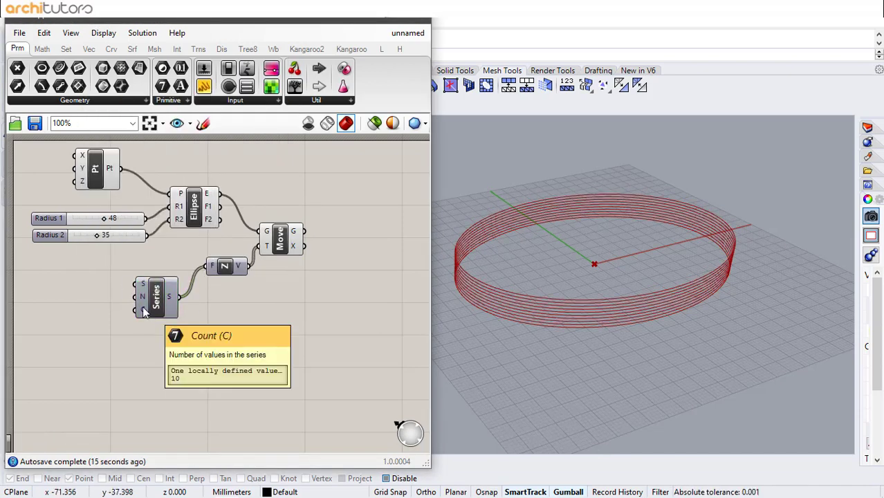
Step: Add a number slider for the Series count input and set it to 20
double_click(87, 323)
text(20)
key(Return)
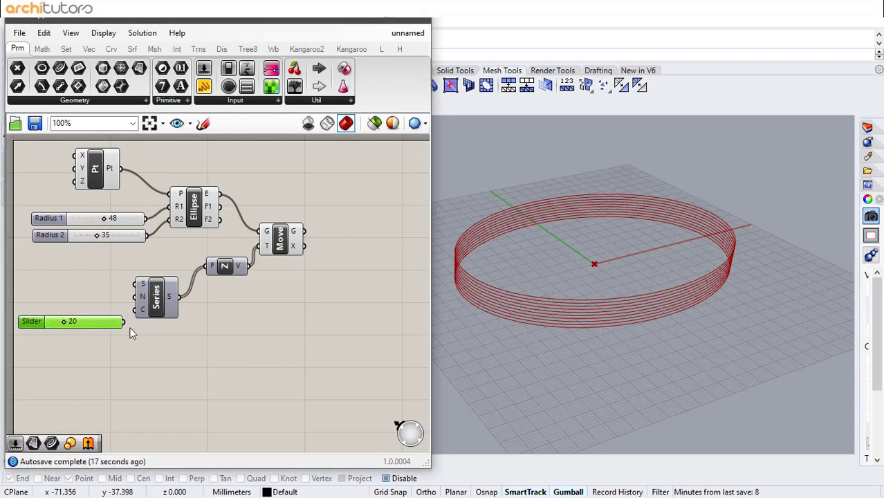
drag(139, 325, 138, 324)
drag(67, 321, 78, 328)
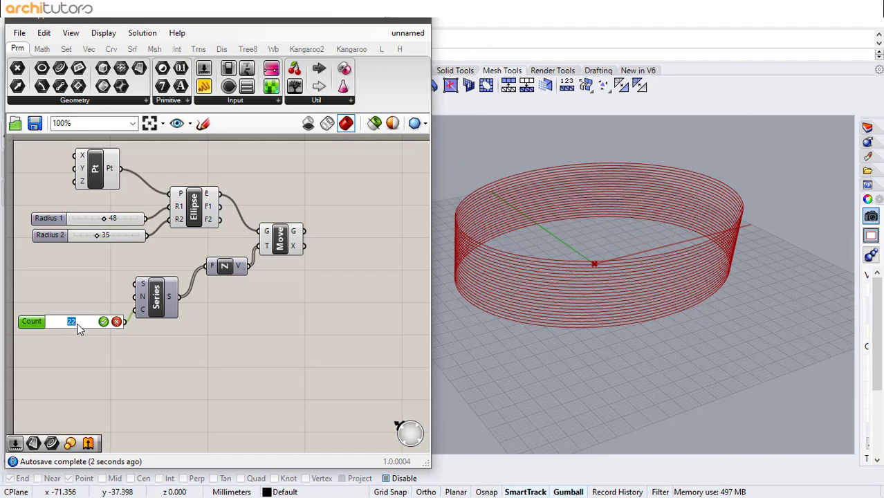
text(20)
key(Return)
Step: Add a number slider of 5 and connect it to the Series step input
double_click(65, 304)
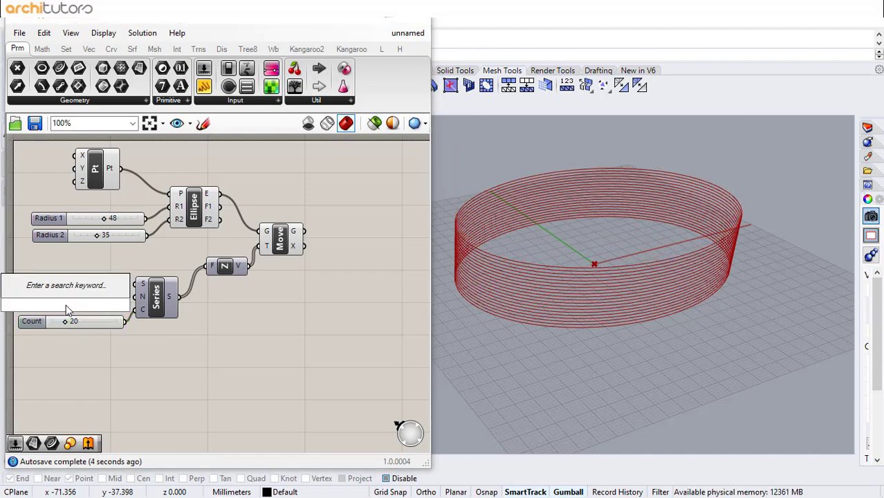
text(5)
key(Return)
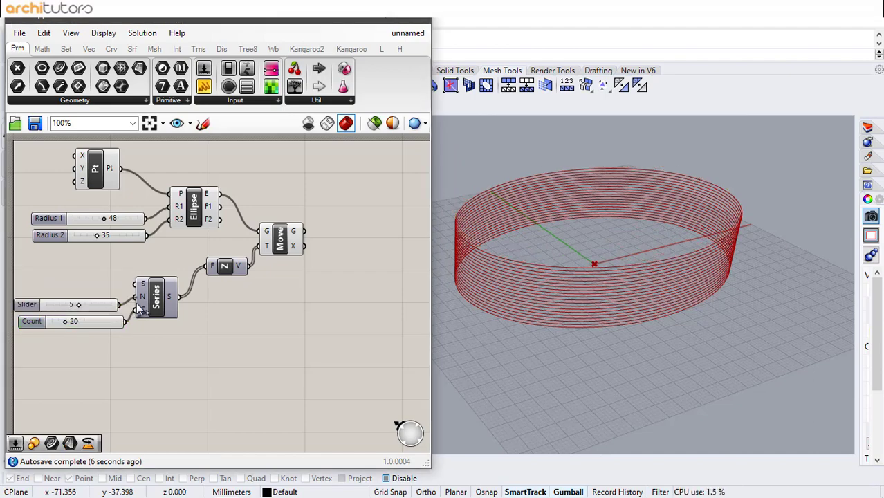
drag(137, 303, 137, 303)
scroll(554, 315, down, 6)
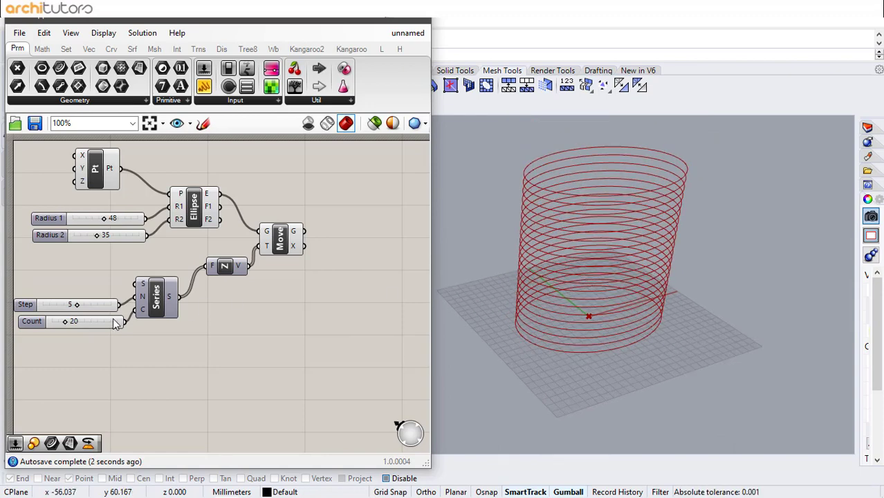
Step: Adjust the Series sliders to a step of 6 and a count of 22
click(76, 308)
mouse_move(80, 309)
mouse_down()
mouse_move(88, 305)
mouse_move(74, 303)
mouse_move(81, 302)
mouse_move(70, 321)
mouse_up()
click(87, 345)
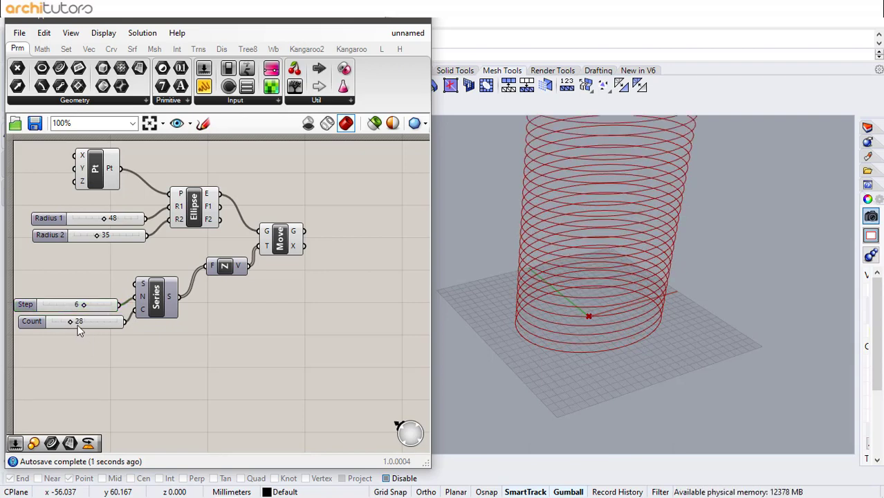
scroll(642, 380, down, 3)
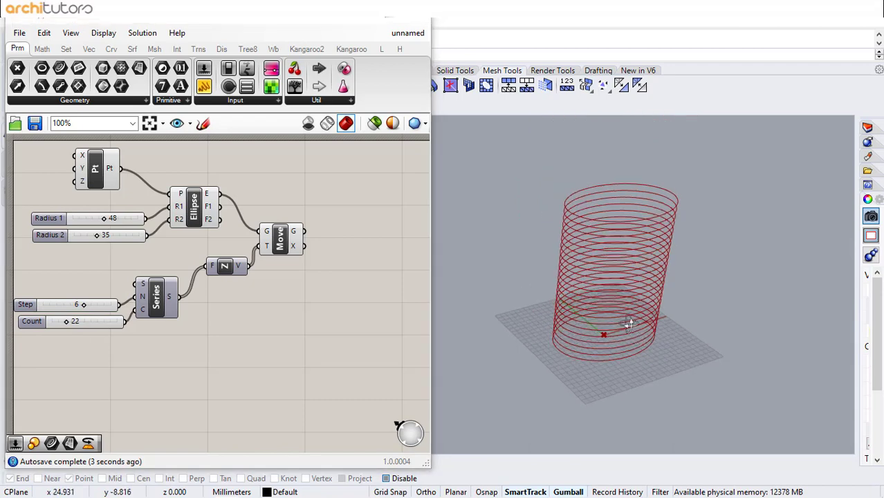
mouse_move(629, 325)
right_down()
mouse_move(608, 295)
mouse_move(627, 318)
mouse_move(624, 332)
right_up()
scroll(629, 320, up, 2)
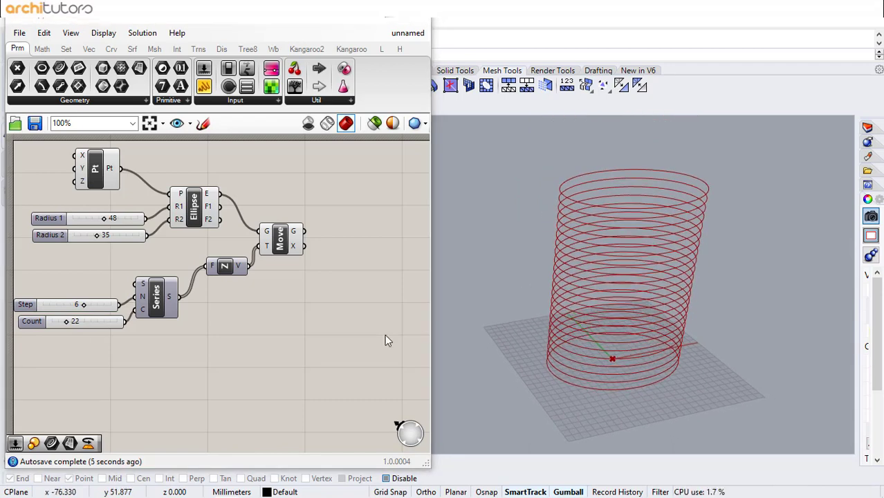
Step: Add a Rotate component and connect the Move component's geometry output to its geometry input
double_click(347, 255)
text(rota)
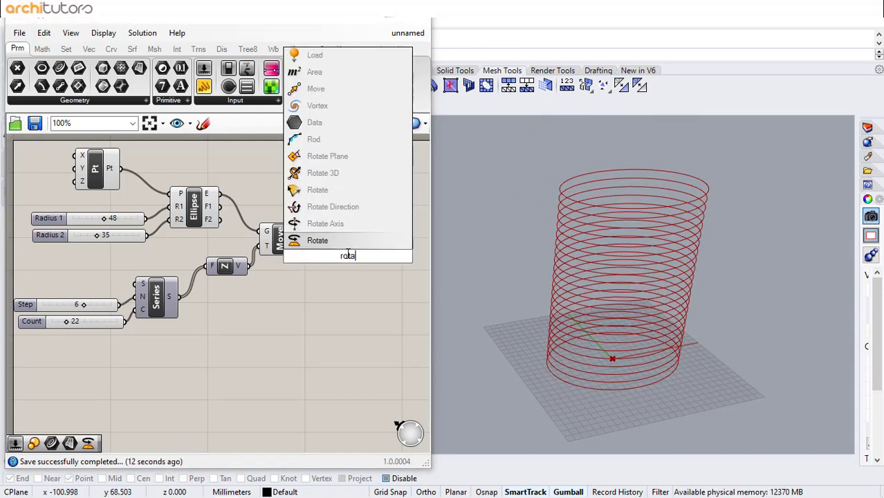
click(315, 239)
drag(304, 231, 348, 299)
Step: Apply the expression Rad(X) to the Rotate component's angle input
right_click(347, 299)
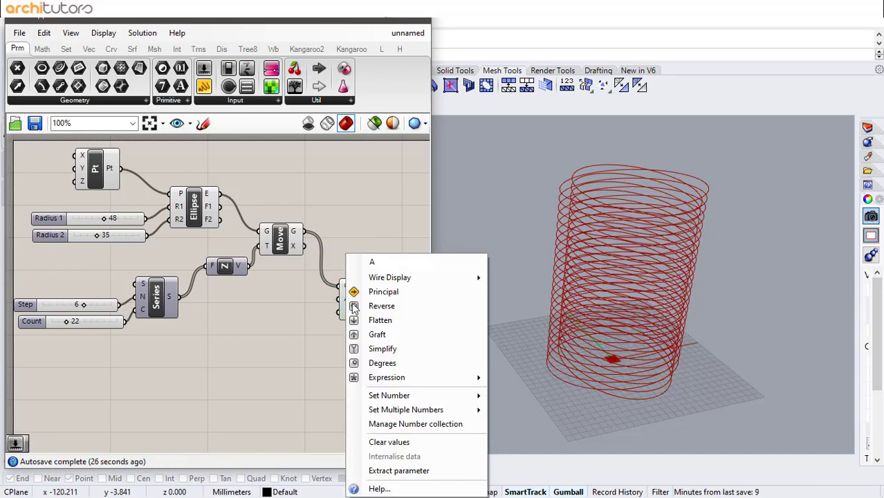
mouse_move(401, 398)
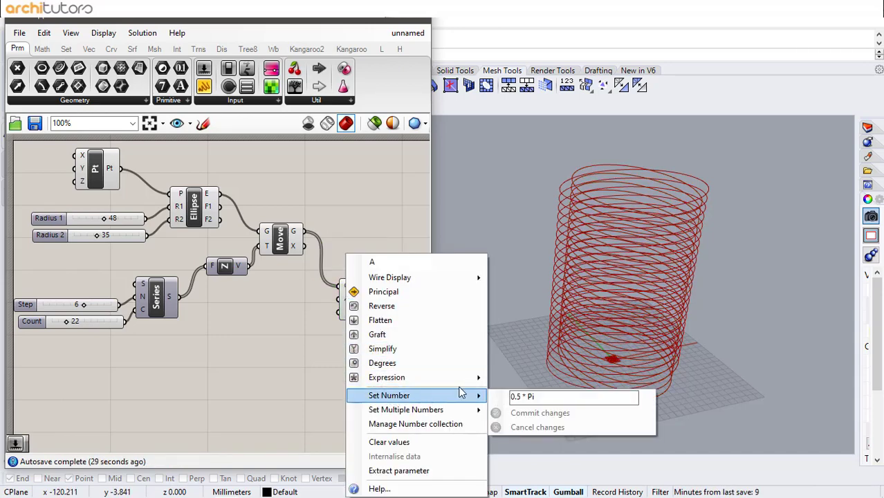
mouse_move(415, 378)
click(526, 393)
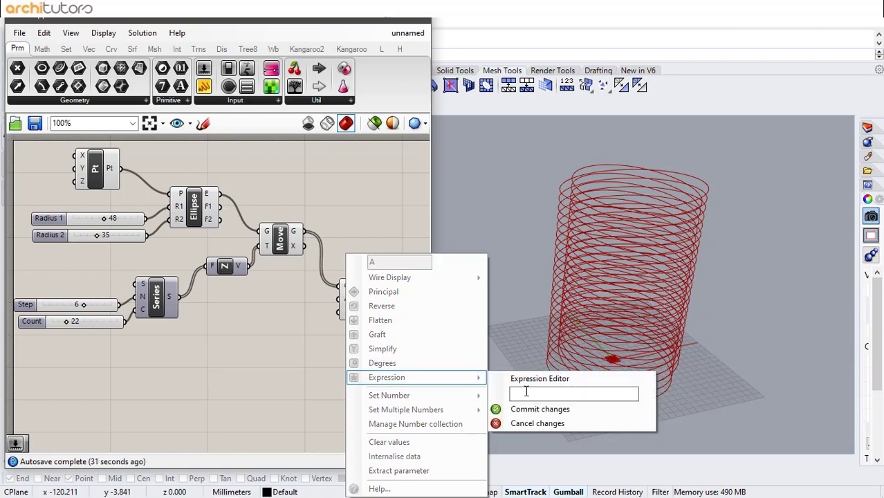
text(R)
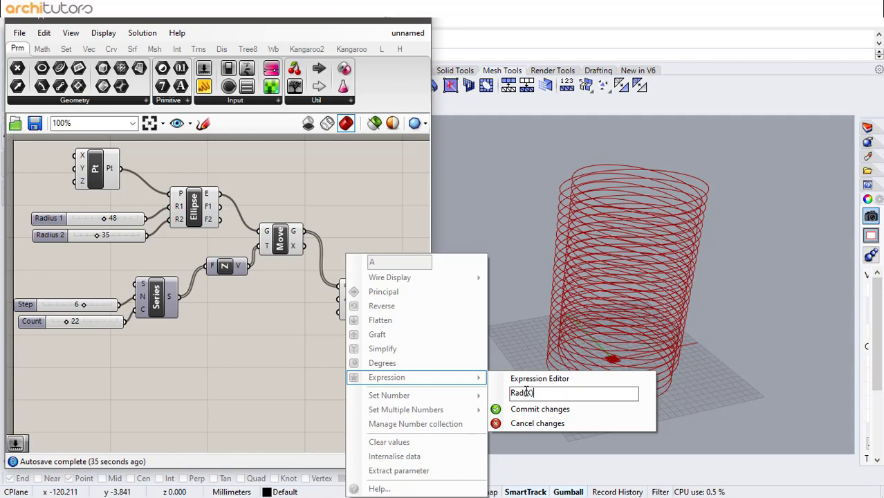
text(ad(x))
click(546, 409)
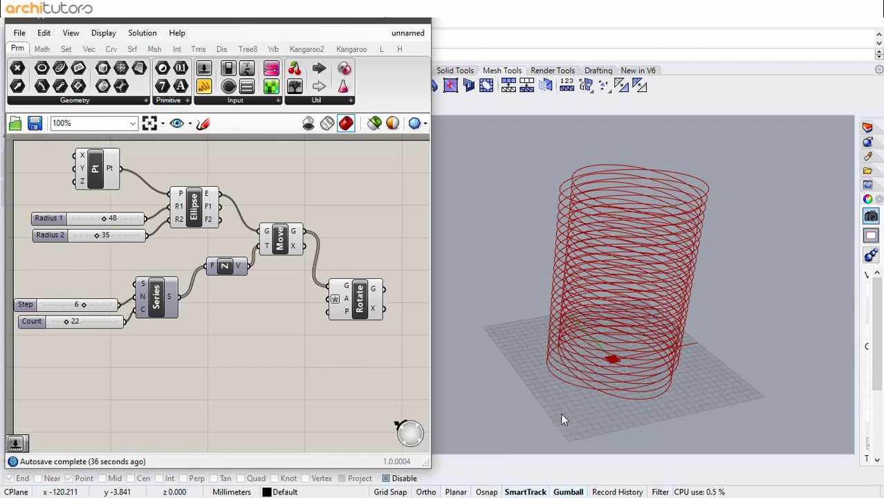
Step: Add a second Series component, connect its output to the Rotate angle, and feed its count from the existing Count slider
double_click(238, 345)
text(ser)
click(240, 332)
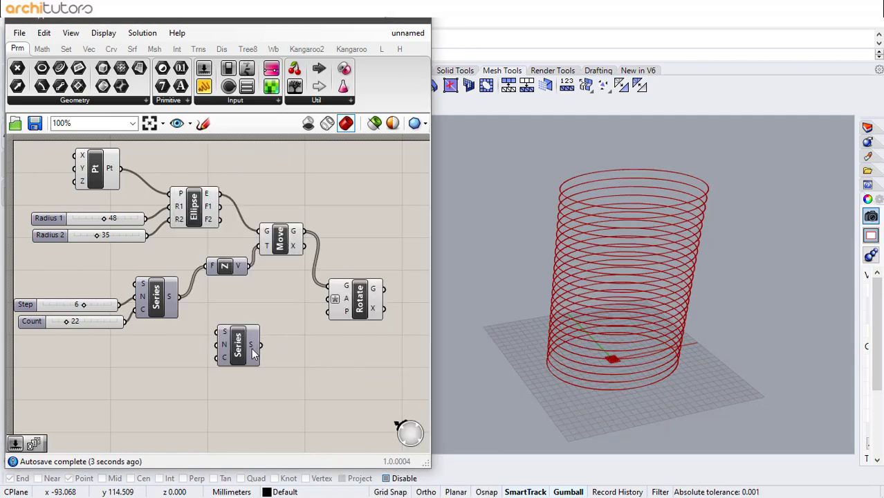
drag(260, 345, 263, 369)
click(165, 339)
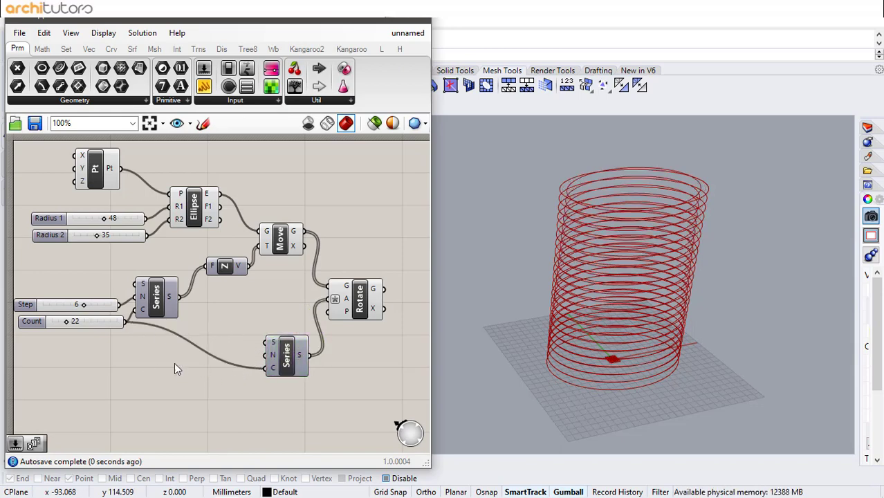
Step: Add a number slider of 50 and connect it to the second Series component's step input
double_click(170, 361)
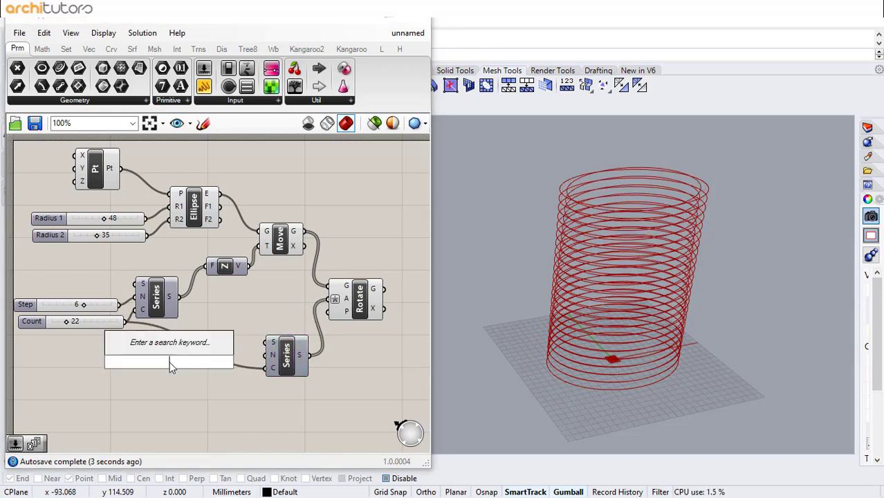
text(5)
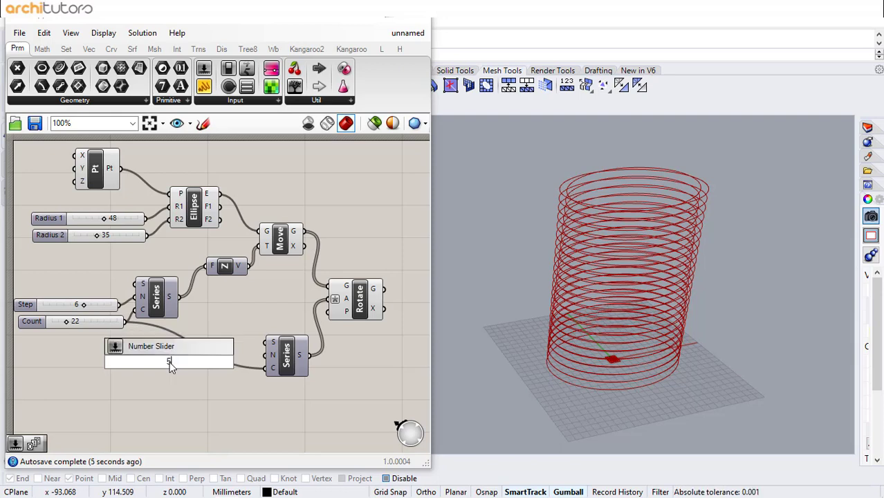
text(0)
key(Return)
drag(221, 361, 263, 355)
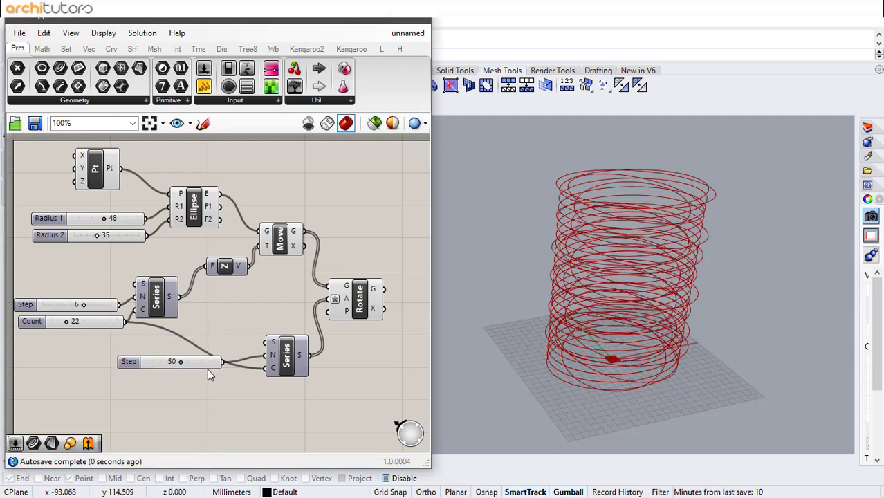
Step: Hide the preview of all components up to Move and reduce the rotation Step slider to 10
drag(181, 363, 154, 358)
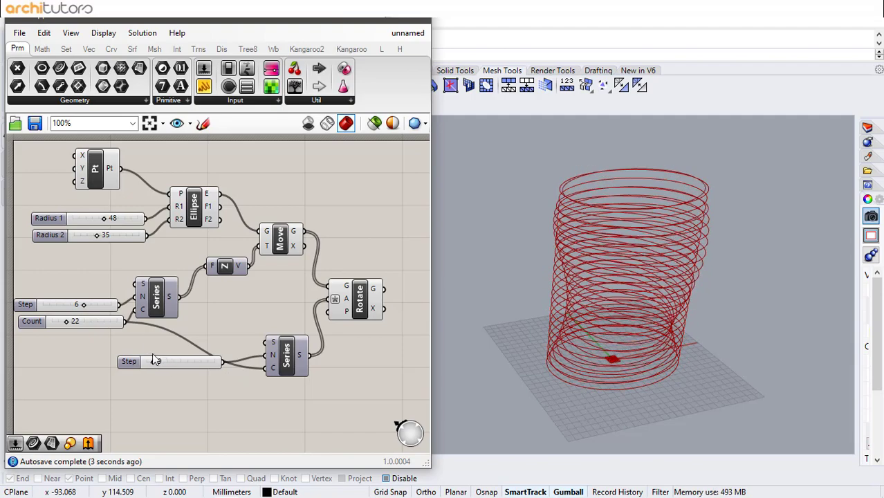
drag(287, 140, 54, 336)
middle_click(107, 272)
click(145, 233)
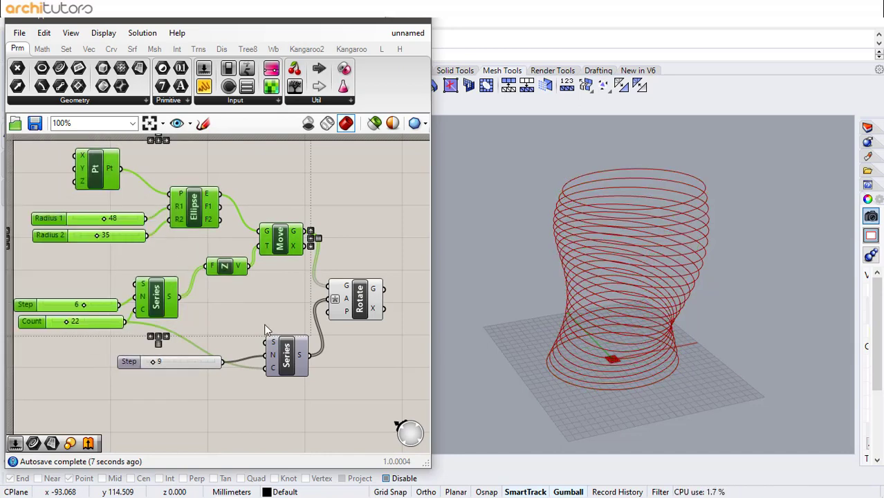
click(255, 348)
drag(169, 362, 149, 386)
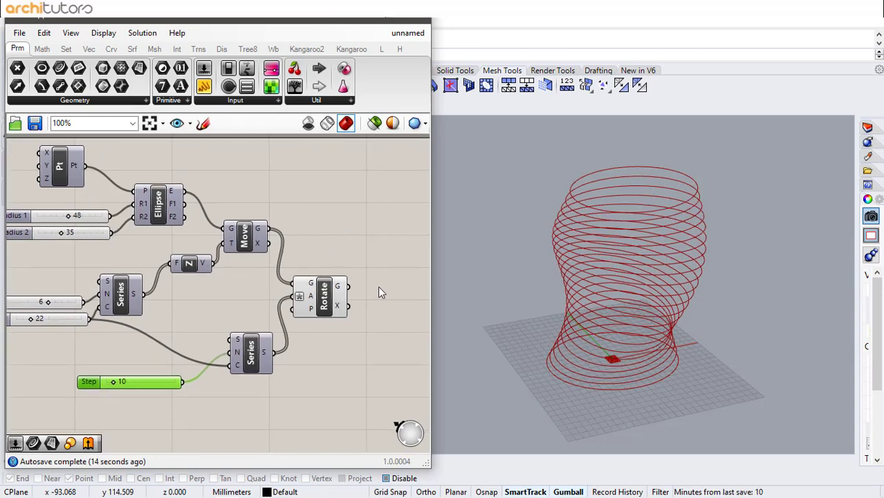
Step: Add a Loft component and connect the Rotate component's geometry output to its curves input
double_click(378, 286)
text(loft)
click(370, 278)
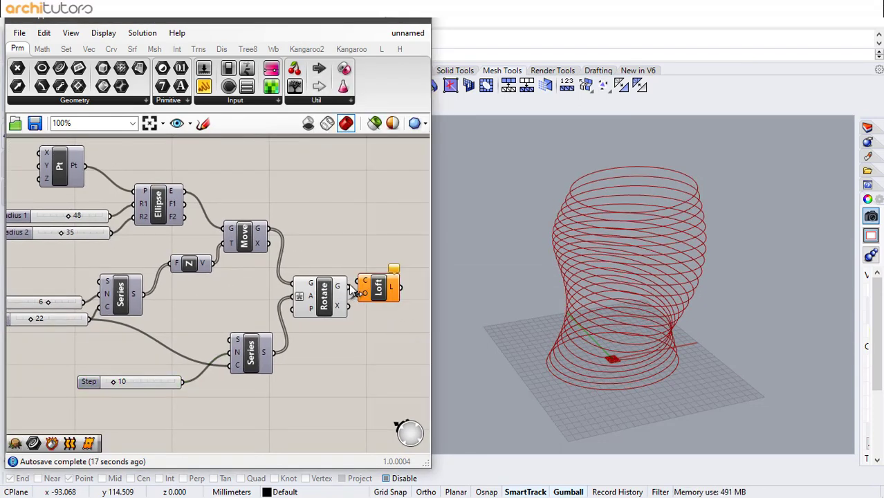
drag(350, 287, 359, 280)
drag(377, 287, 382, 287)
click(374, 310)
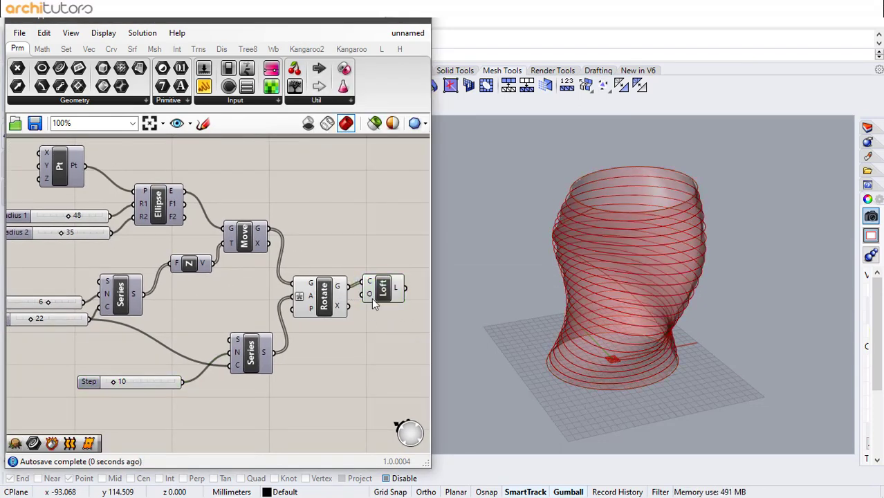
Step: Switch the preview mesh to a smoother quality and set the rotation Step slider to 12
click(423, 123)
click(437, 183)
right_drag(647, 268, 595, 291)
scroll(674, 279, up, 6)
scroll(638, 262, down, 6)
drag(116, 384, 115, 383)
right_drag(499, 284, 553, 304)
drag(115, 383, 114, 383)
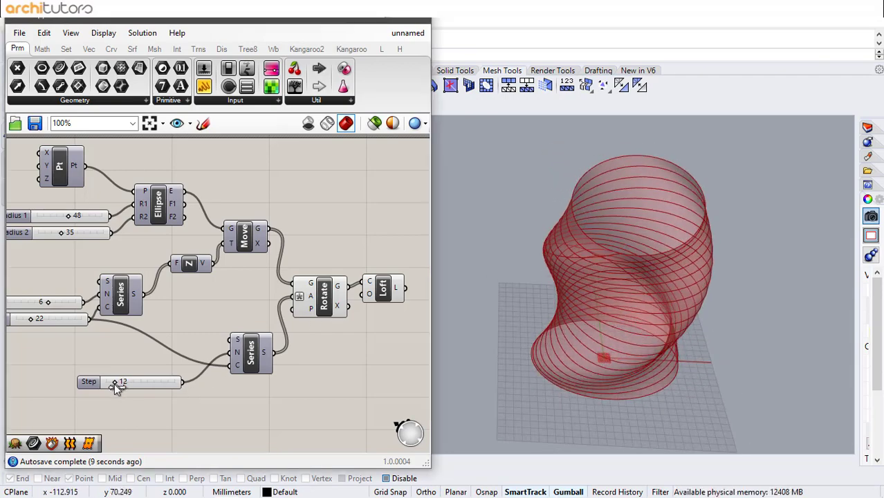
Step: Set the ellipse's Radius 2 slider to 29 and the vertical Series step slider to 7
right_drag(70, 242, 81, 247)
drag(74, 238, 68, 238)
right_drag(526, 284, 554, 283)
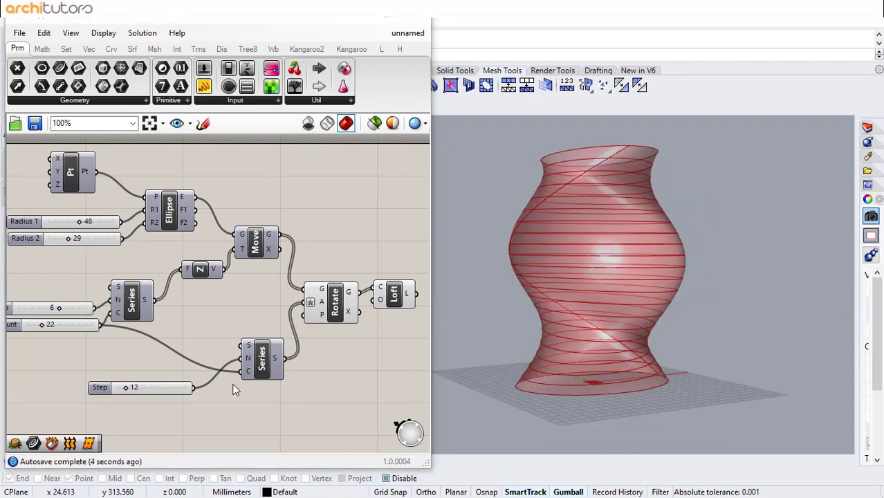
right_drag(233, 389, 239, 395)
drag(66, 316, 73, 316)
right_drag(674, 298, 571, 257)
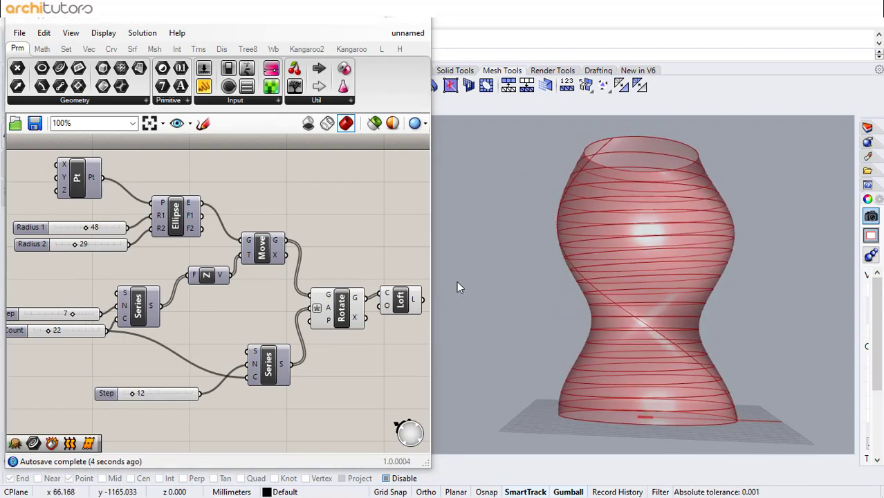
right_drag(626, 236, 612, 254)
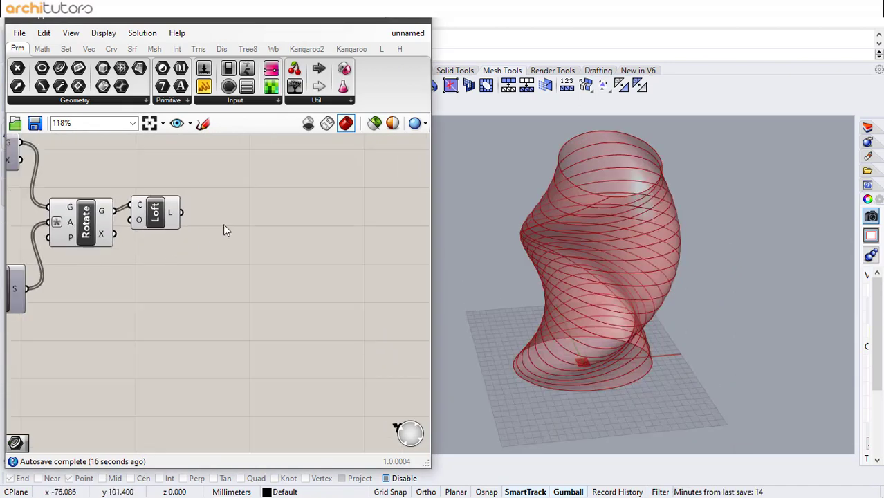
Step: Add a Brep | Plane section component and connect the Loft output to its brep input
double_click(224, 230)
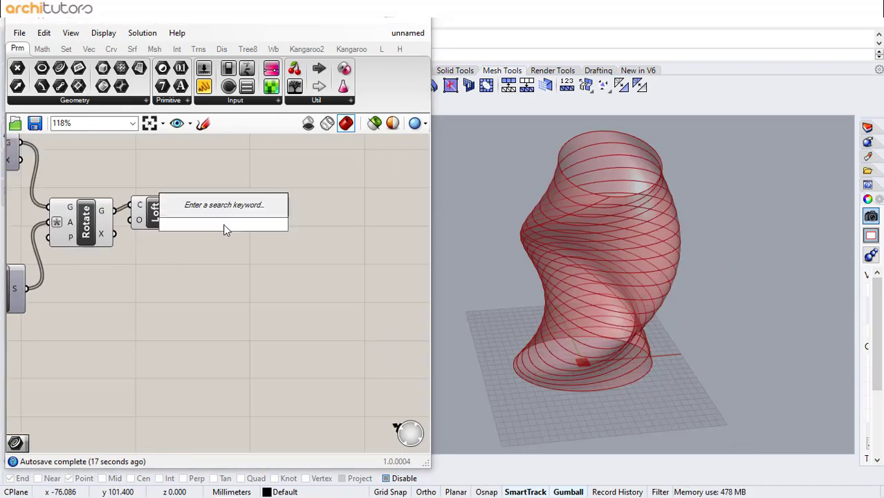
text(bre)
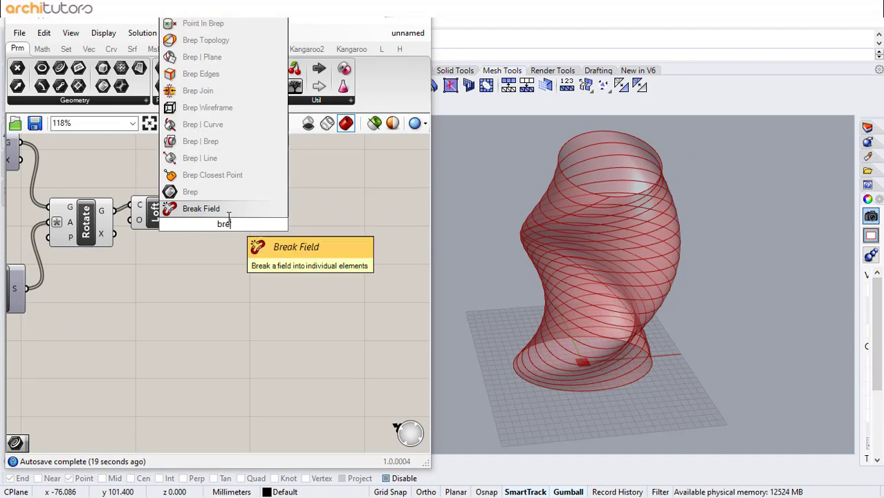
text(p pl)
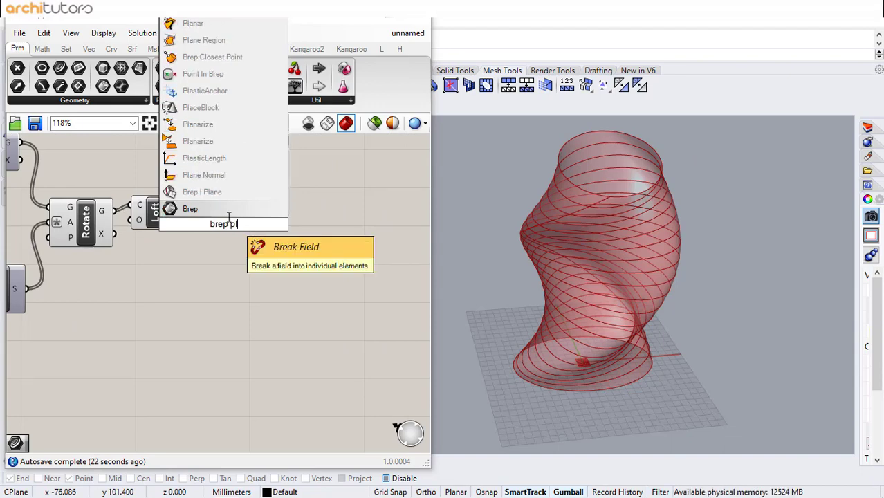
click(230, 196)
drag(181, 212, 256, 303)
Step: Turn off the Rotate component's preview while keeping the Loft surface's preview on
drag(151, 174, 45, 298)
middle_click(183, 308)
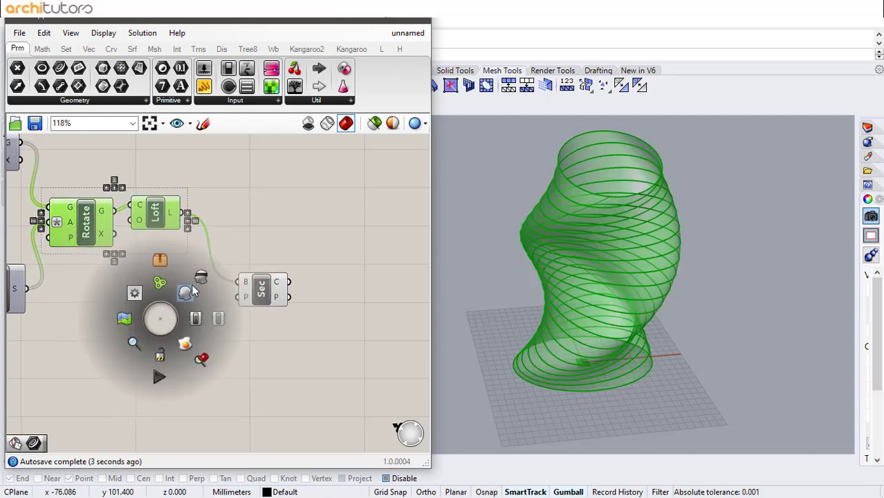
click(197, 283)
click(161, 219)
middle_click(163, 219)
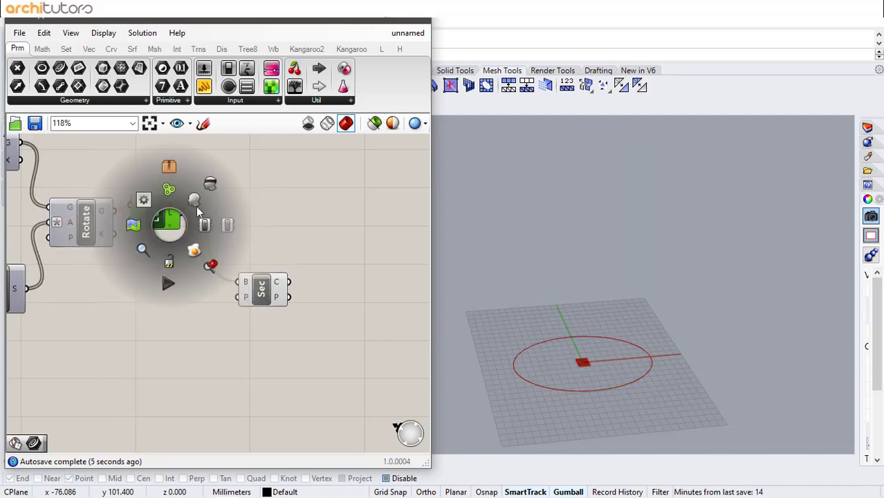
click(197, 207)
click(241, 201)
Step: Add a Sphere component below the second Series component
scroll(161, 290, down, 2)
right_drag(159, 303, 229, 268)
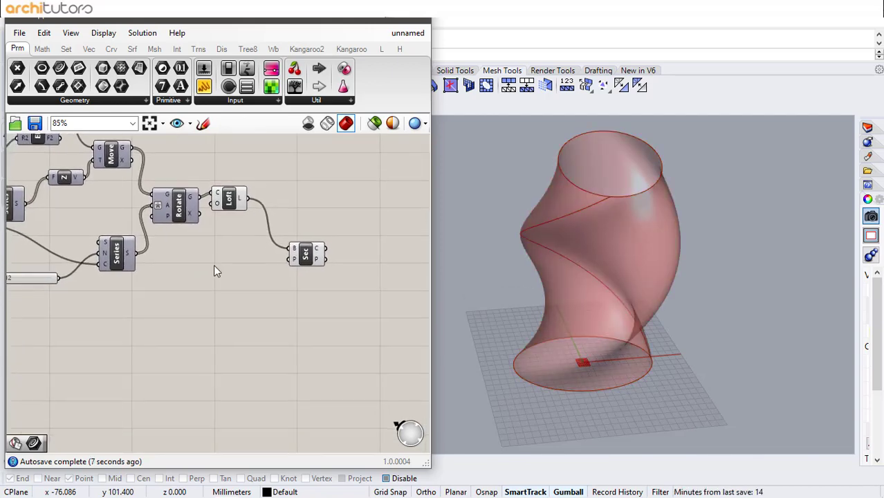
scroll(214, 265, up, 1)
right_drag(173, 291, 215, 271)
double_click(98, 316)
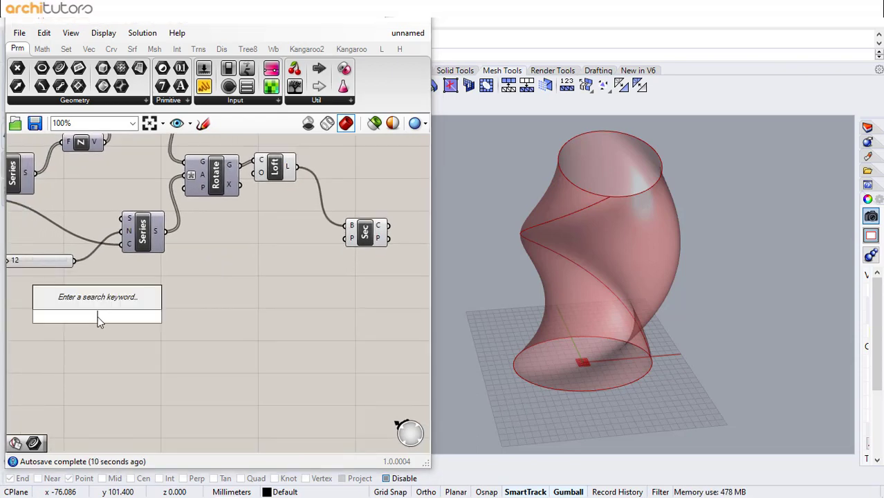
text(sphere)
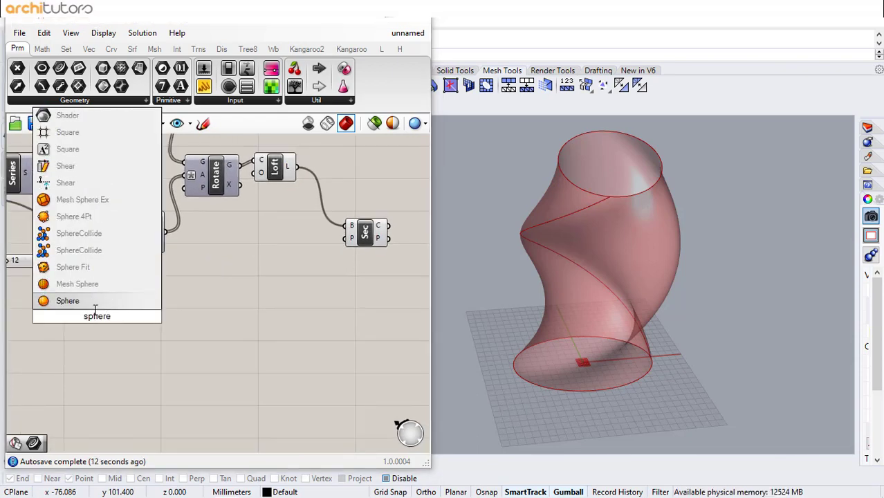
click(96, 303)
right_drag(143, 284, 178, 263)
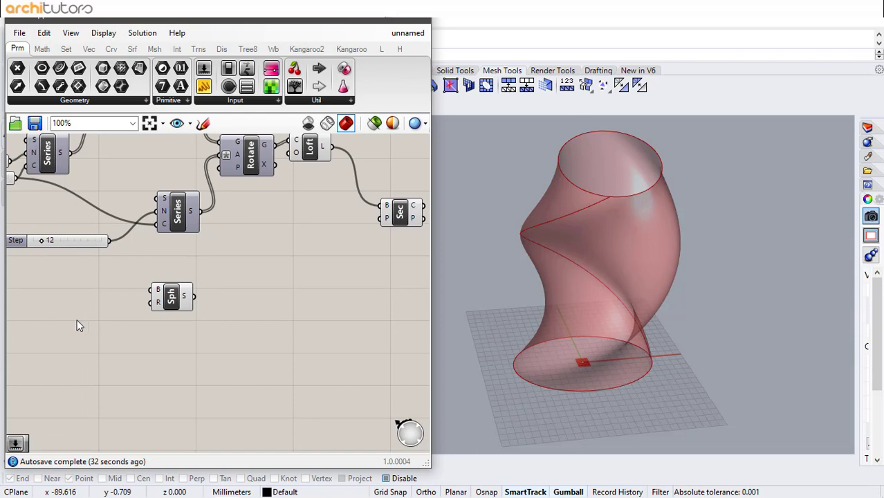
double_click(79, 326)
text(40)
key(Return)
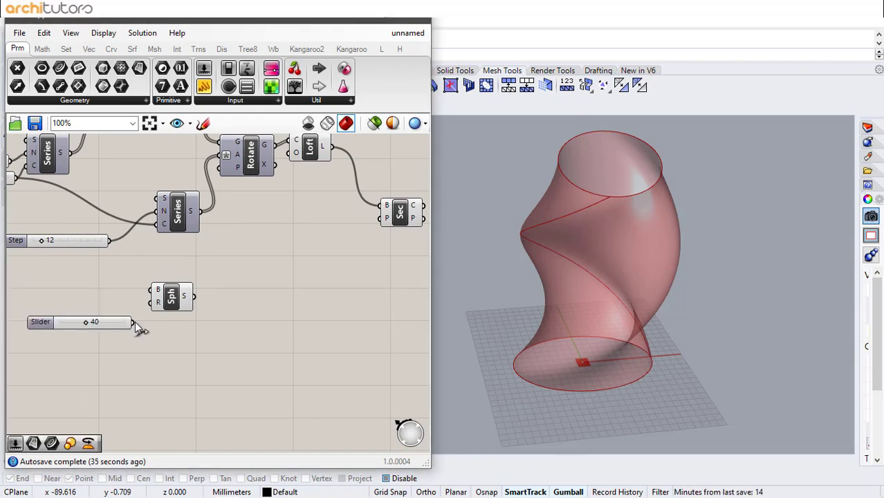
drag(135, 322, 151, 303)
drag(90, 322, 131, 335)
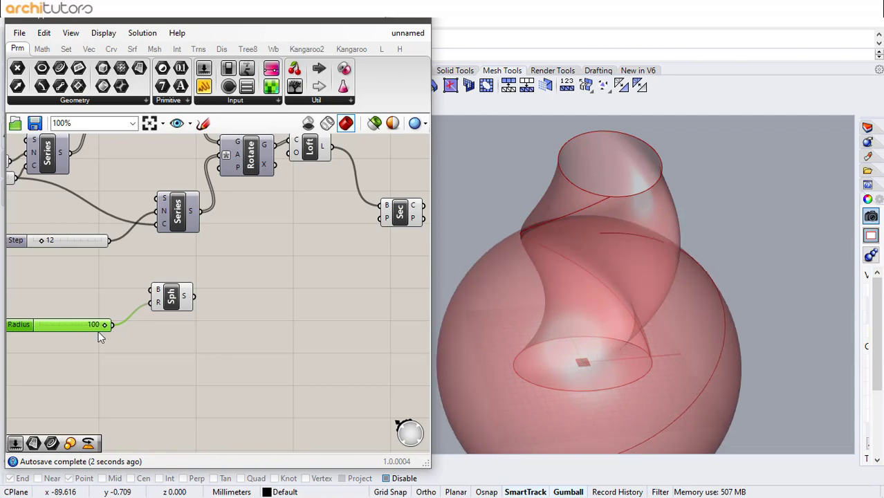
key(Delete)
Step: Add a number slider of 150, connect it to the Sphere's radius input, and raise it to 170
double_click(76, 324)
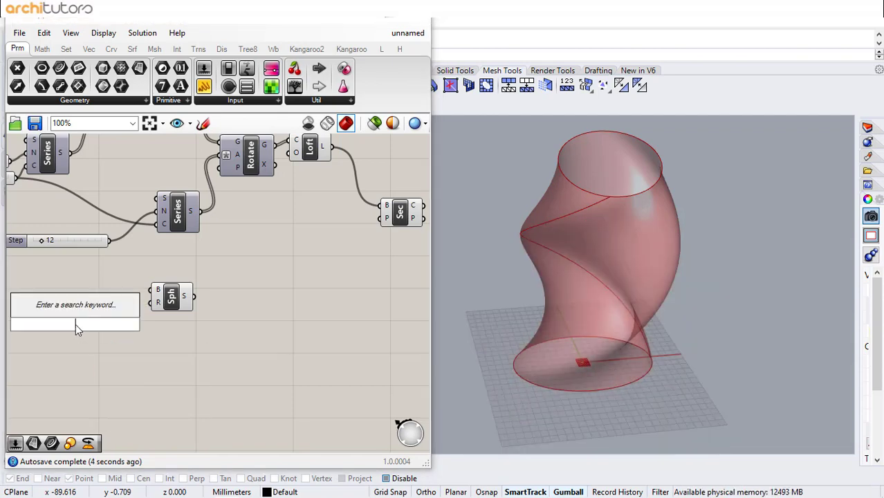
text(150)
key(Return)
drag(129, 325, 151, 302)
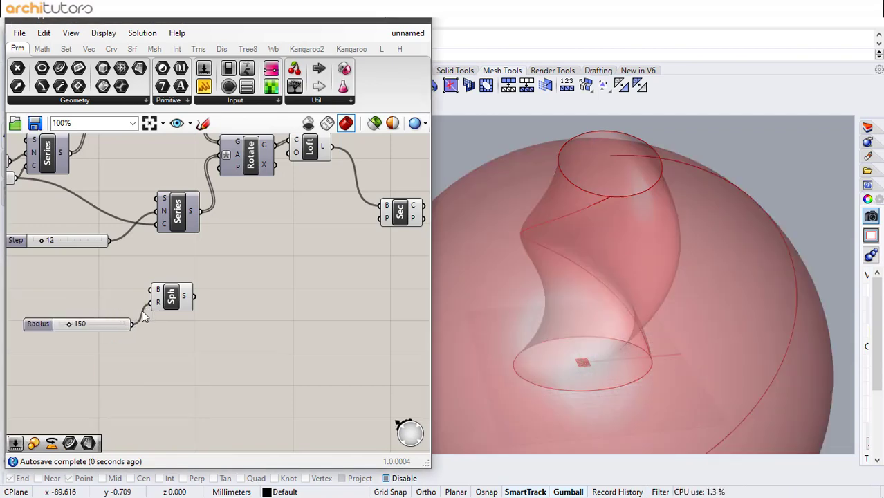
right_drag(735, 294, 689, 248)
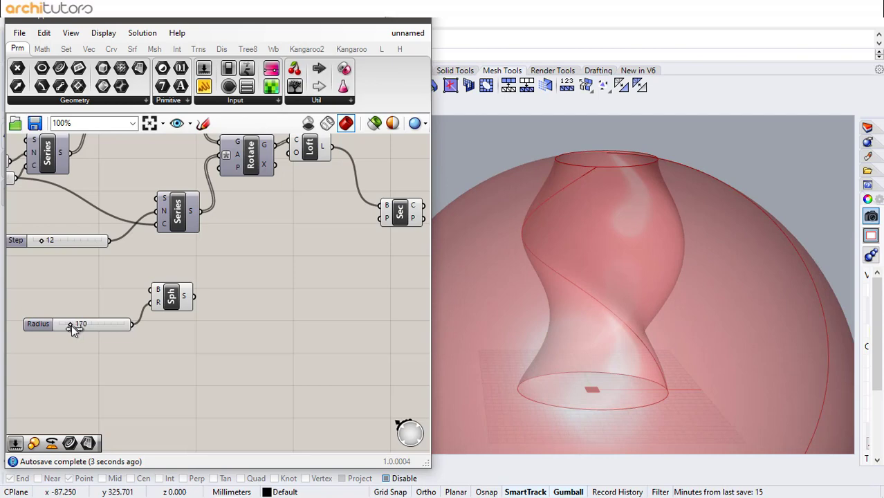
Step: Add a Populate 3D component after the Sphere and connect the sphere output to its region input
right_drag(197, 298, 172, 292)
double_click(178, 297)
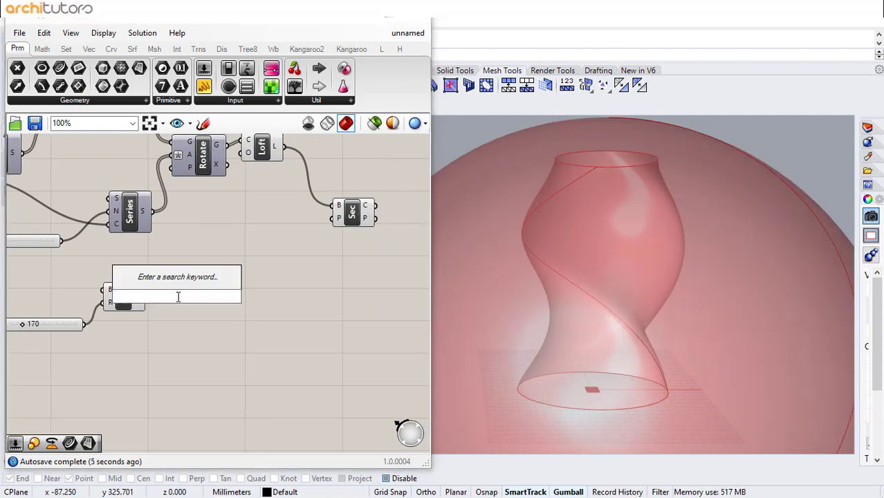
text(pop)
click(200, 267)
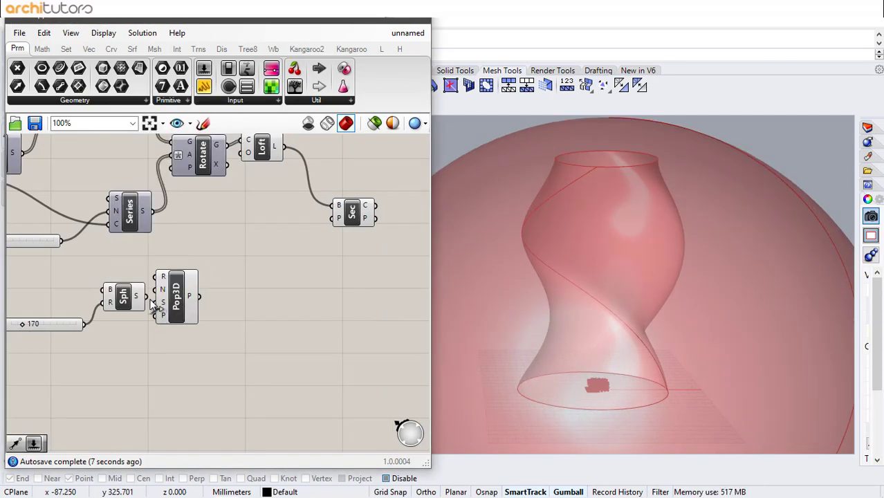
drag(146, 296, 156, 277)
drag(174, 310, 234, 315)
click(165, 337)
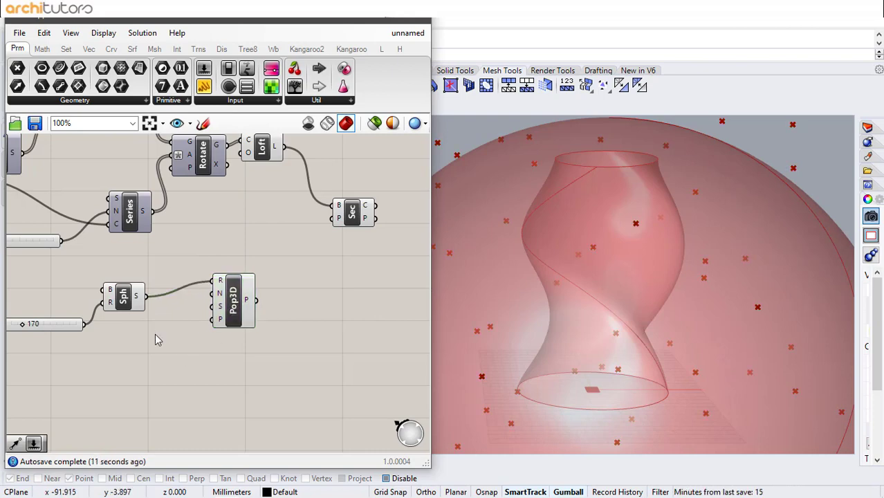
Step: Add a number slider of 100 and connect it to the Populate 3D count input
double_click(156, 339)
text(100)
key(Return)
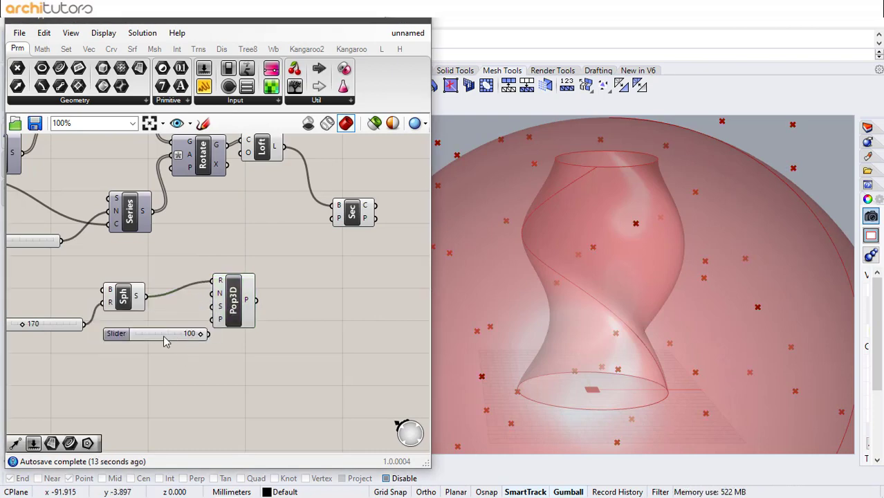
drag(194, 335, 212, 294)
click(220, 359)
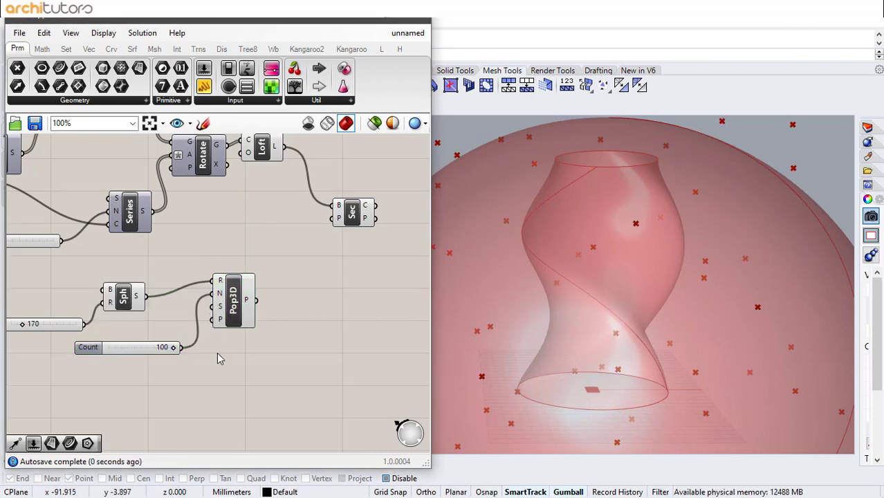
Step: Add a Vector 2Pt component and connect the Populate 3D points to its B input
double_click(290, 301)
text(vec)
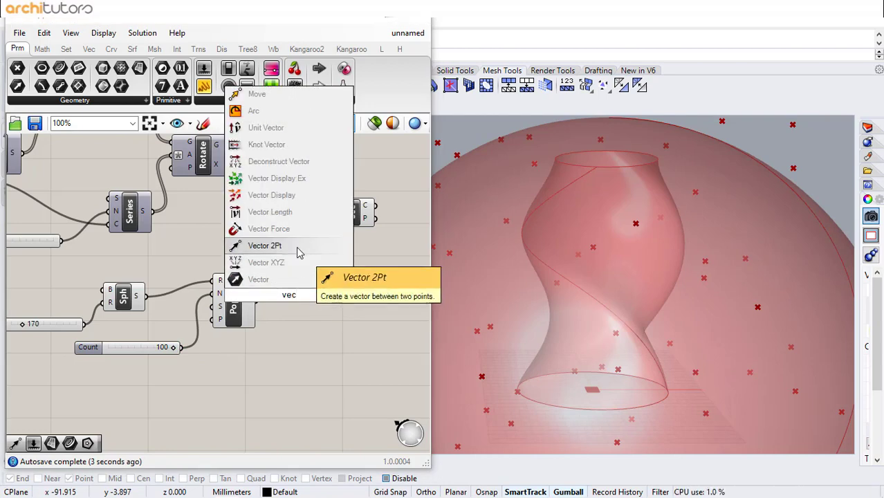
click(265, 246)
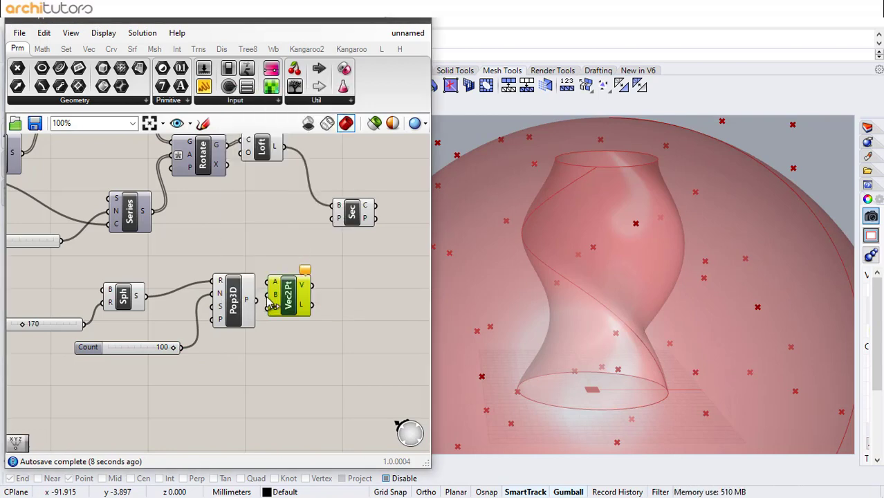
Step: Add a Construct Point component below Populate 3D and connect its point output to the Vector 2Pt component's A input
double_click(223, 373)
text(constr)
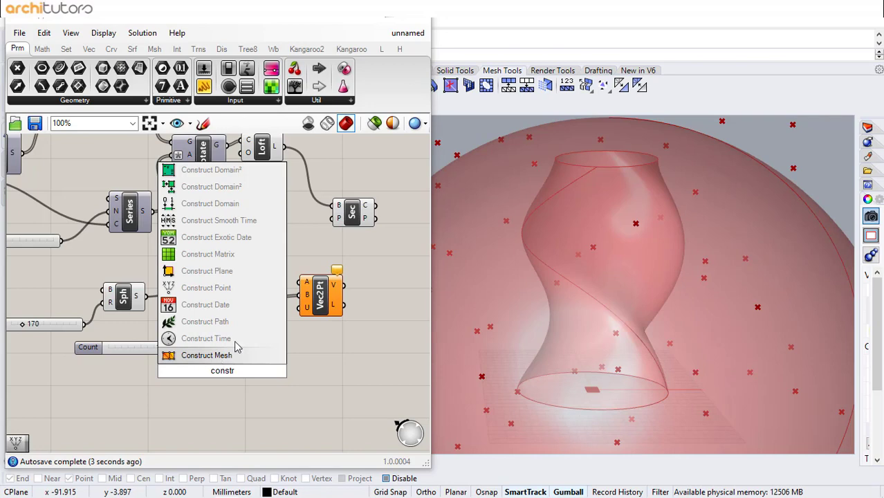
click(206, 288)
drag(246, 371, 303, 295)
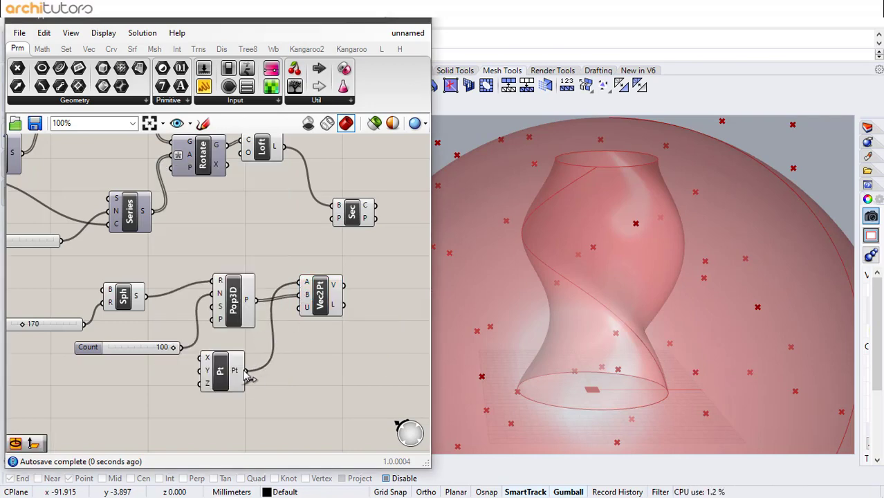
drag(219, 374, 252, 376)
click(309, 367)
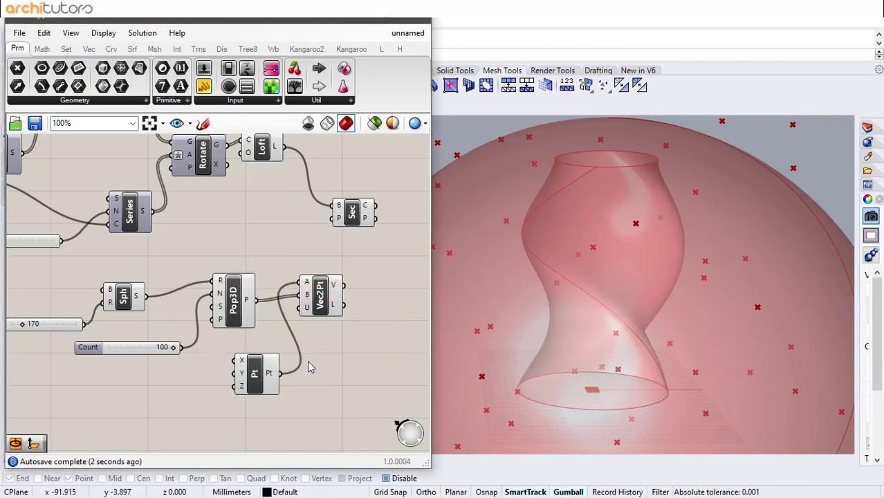
Step: Add a Plane Normal component with the Construct Point as origin and the Vector 2Pt vector as Z-axis, and connect its plane output to the Sec component's P input
right_drag(263, 374, 159, 366)
double_click(273, 290)
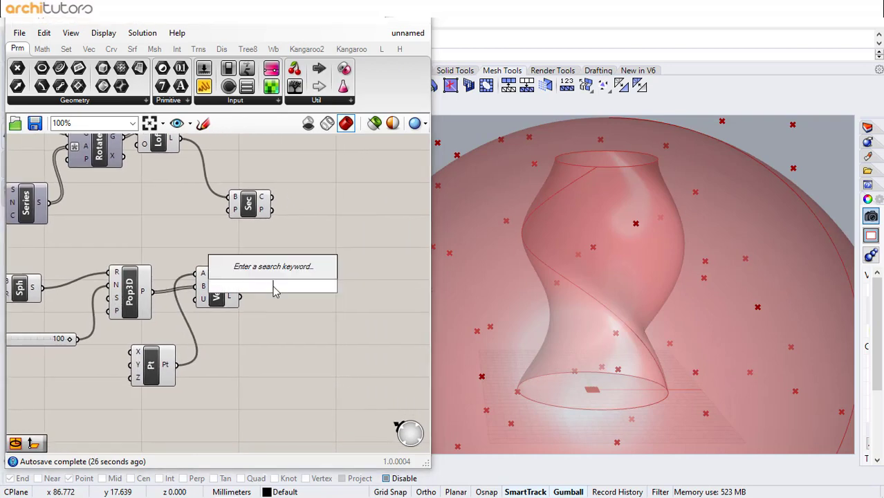
text(plane)
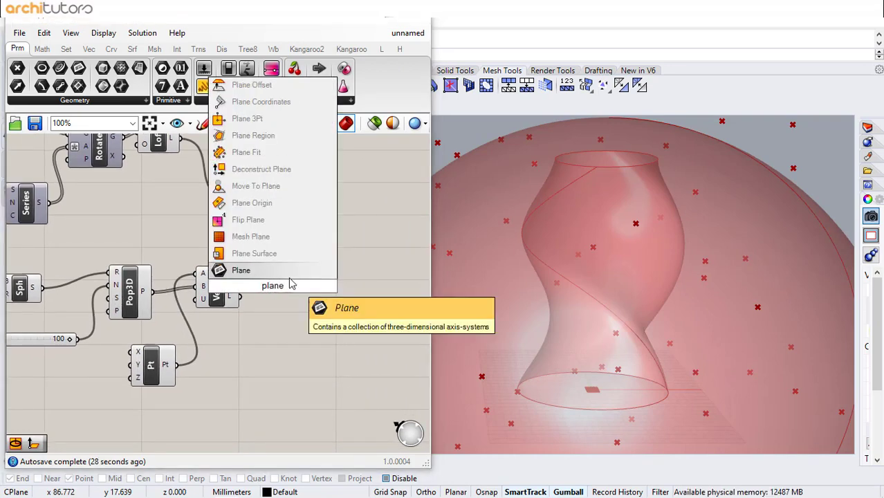
text(no)
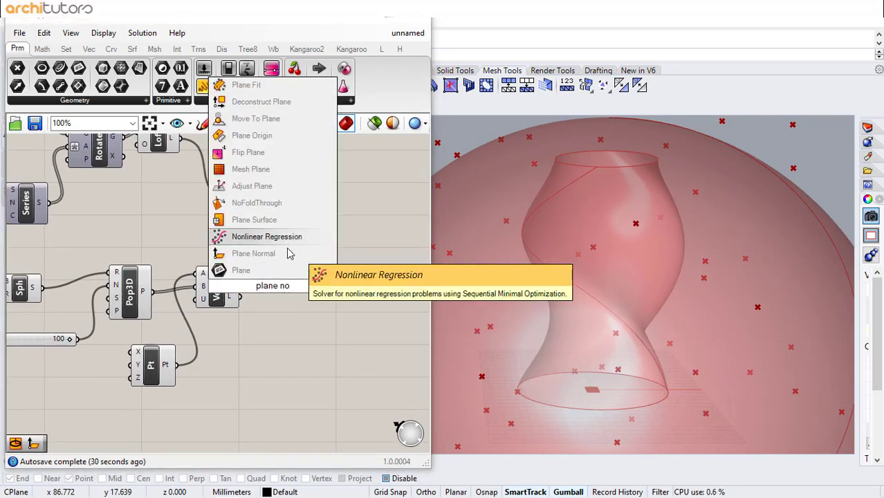
click(281, 256)
drag(272, 285, 312, 286)
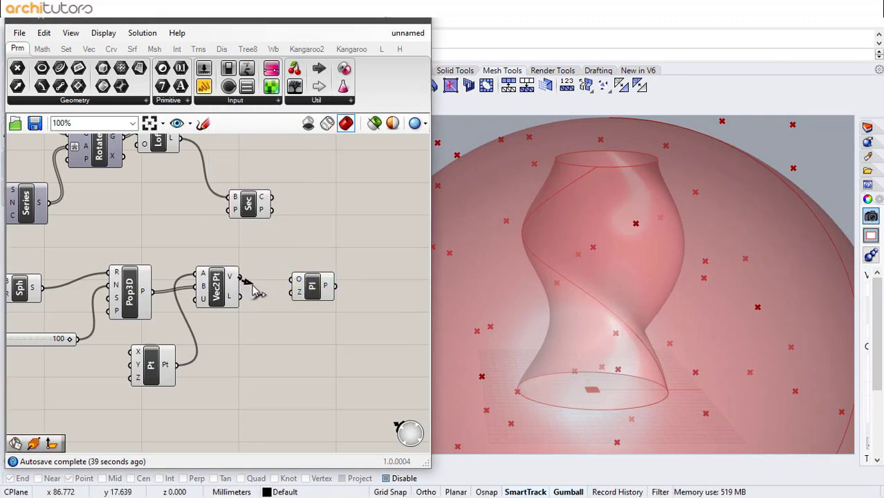
drag(320, 280, 318, 280)
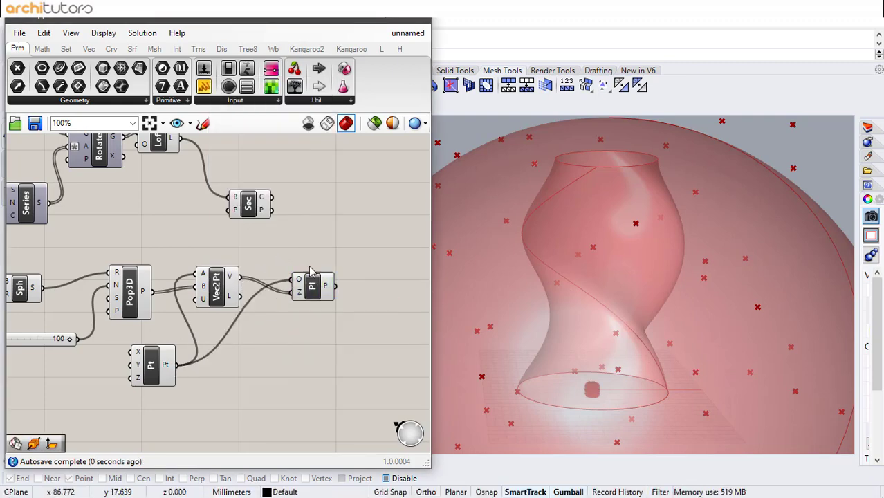
drag(247, 203, 372, 200)
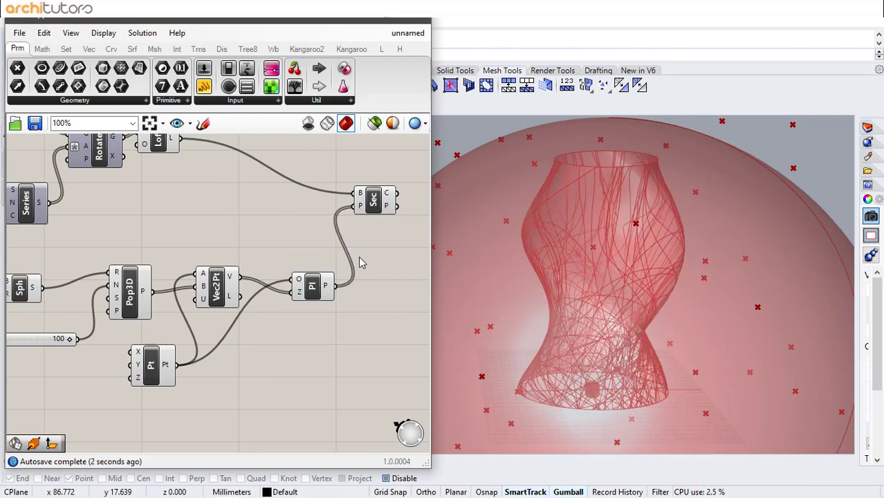
Step: Hide the preview of the Sphere, Populate 3D, Vector 2Pt, Construct Point and Plane Normal components and inspect the section curves
scroll(276, 239, down, 2)
drag(317, 235, 90, 368)
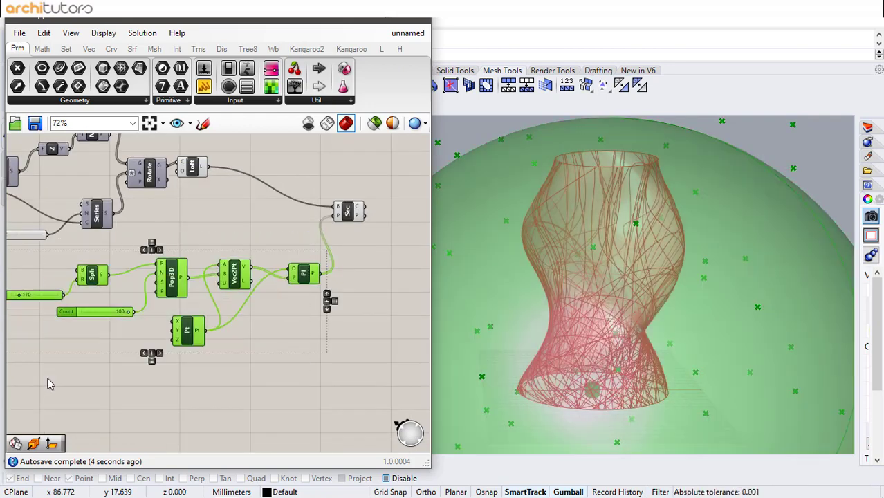
middle_click(89, 358)
click(128, 326)
click(231, 356)
right_drag(607, 260, 598, 357)
scroll(595, 363, up, 5)
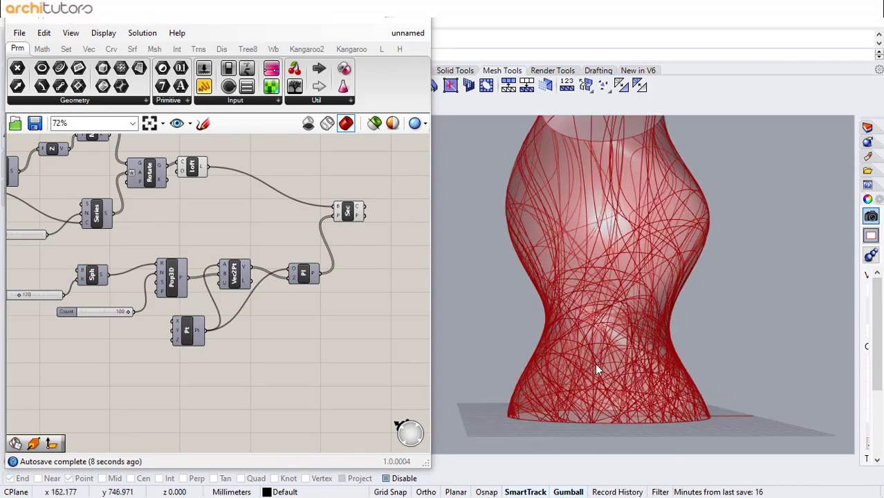
scroll(582, 342, down, 4)
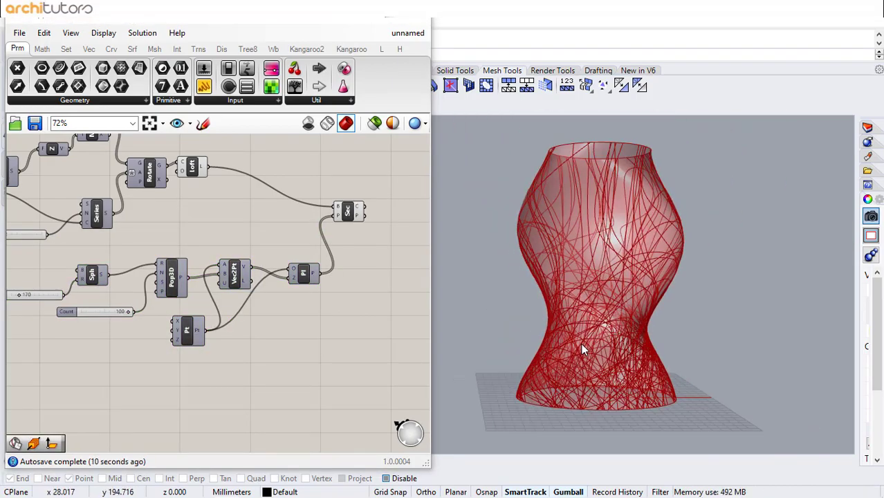
Step: Turn the Sphere component's preview back on and view the whole sphere around the tower
click(99, 277)
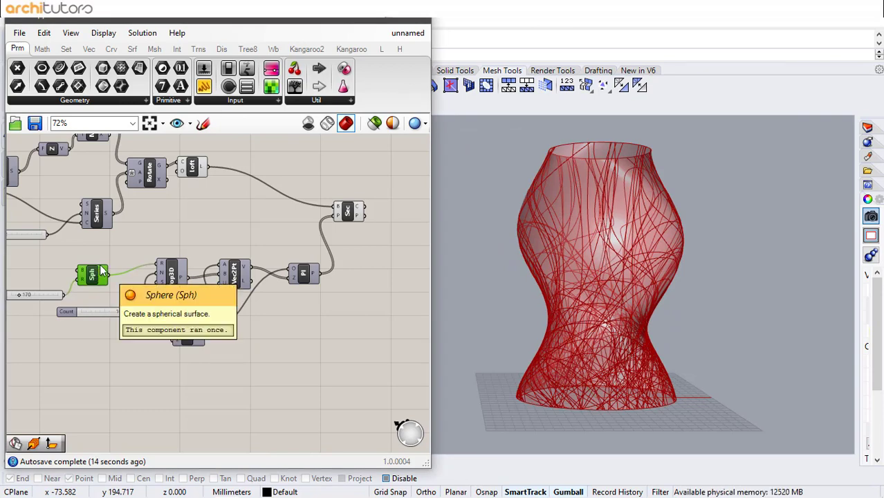
middle_click(90, 270)
click(130, 231)
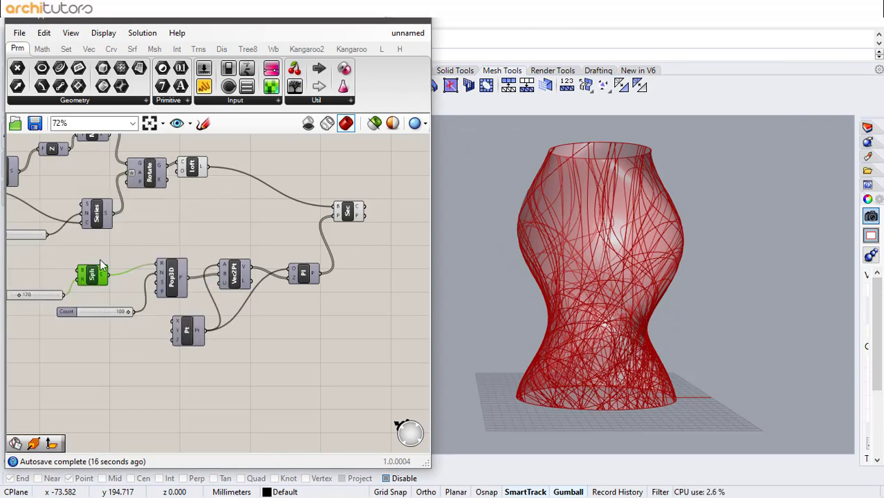
middle_click(92, 273)
click(119, 248)
click(169, 236)
scroll(566, 316, down, 2)
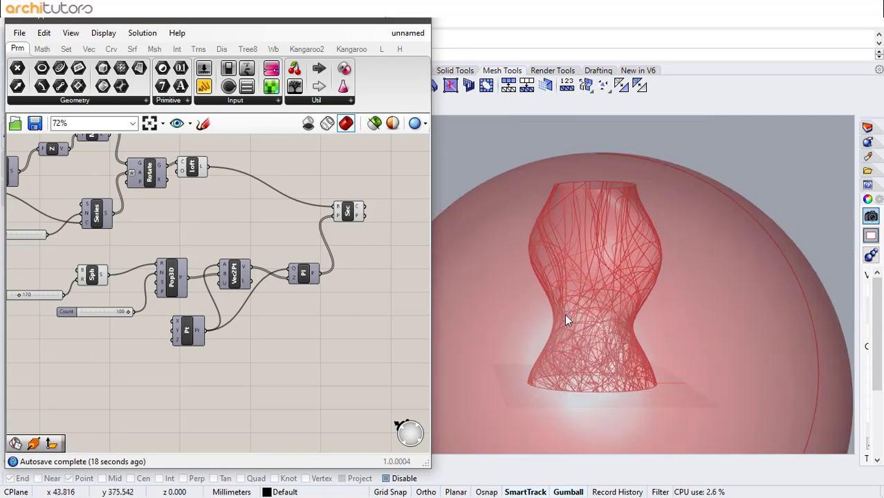
scroll(537, 309, down, 2)
scroll(546, 285, down, 2)
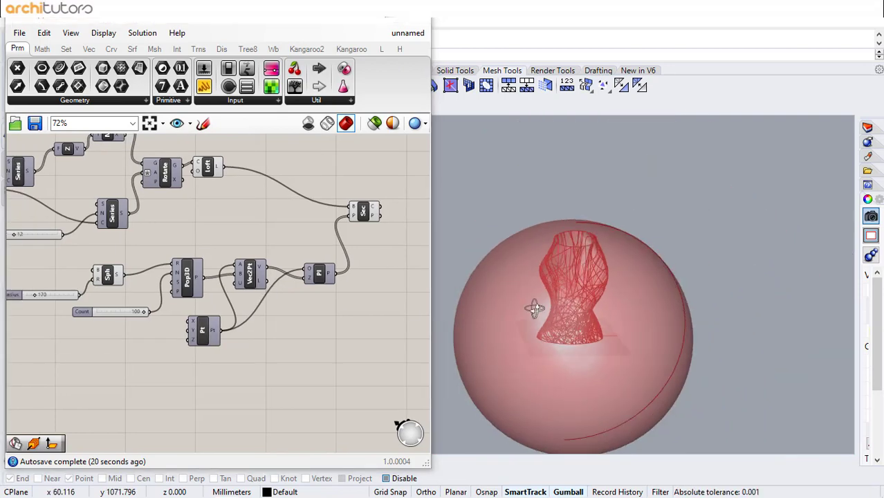
Step: Add a Construct Point component before the Sphere and connect its point output to the Sphere's base input
scroll(400, 313, up, 4)
right_drag(197, 261, 211, 257)
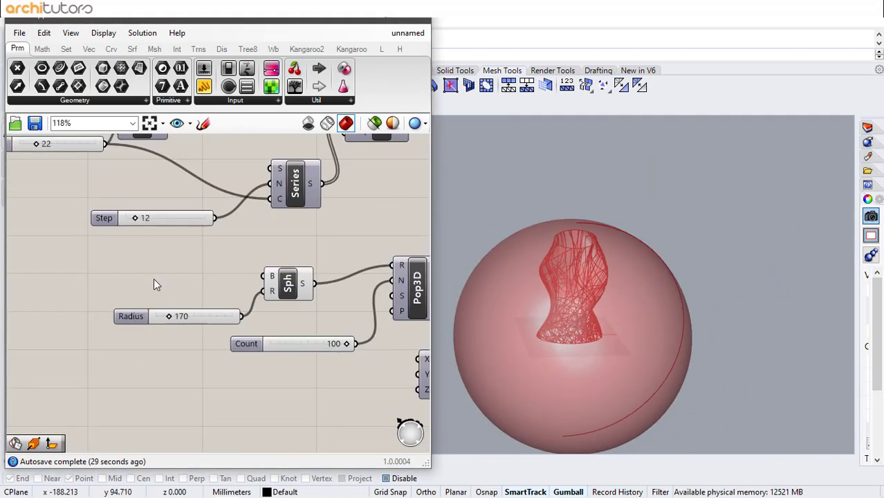
double_click(154, 278)
text(construc)
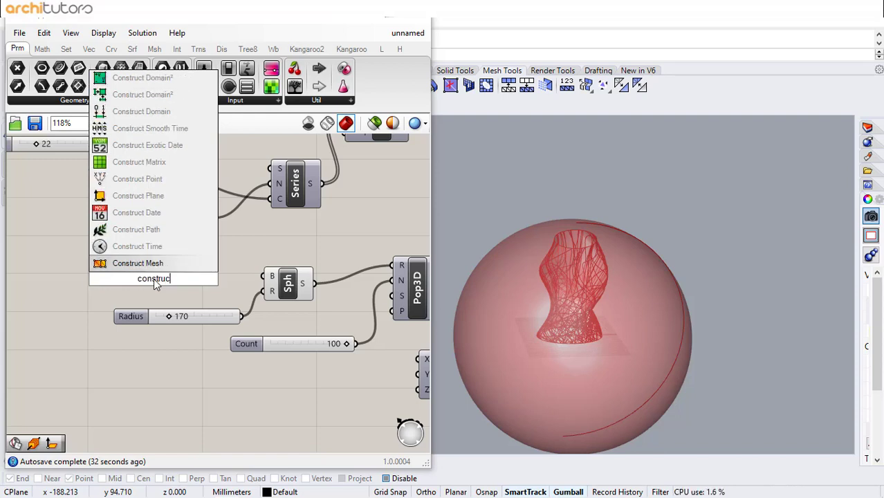
click(142, 178)
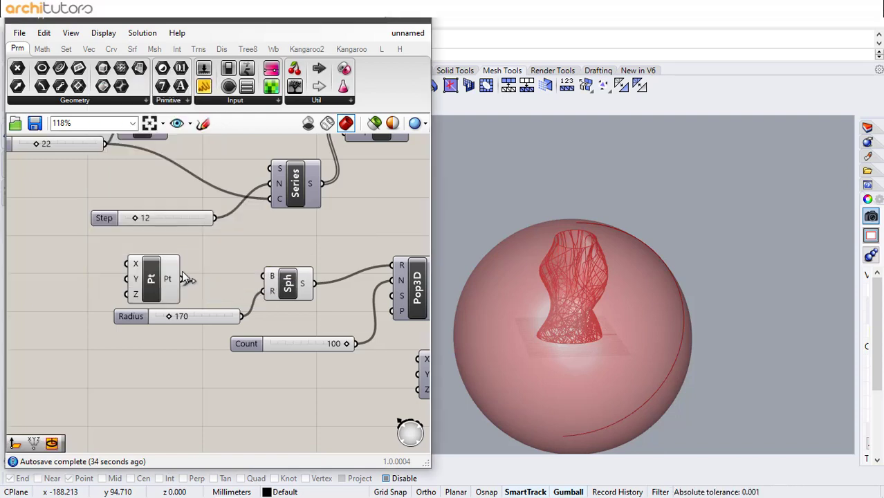
drag(164, 274, 192, 266)
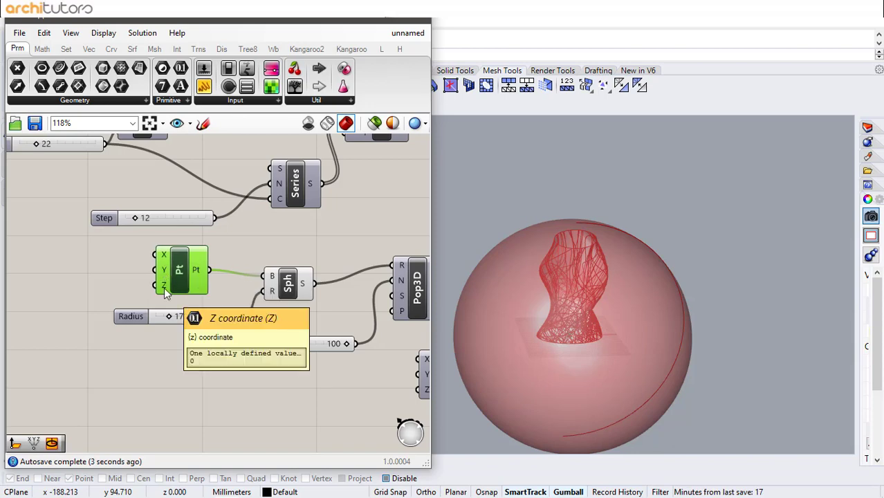
Step: Add a number slider of 25 and connect it to the Z input of the Sphere's base point
double_click(44, 287)
text(25)
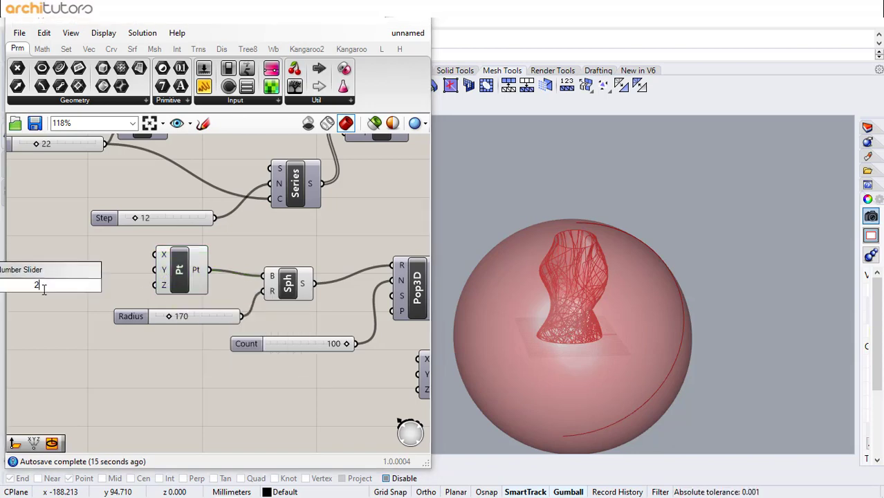
key(Return)
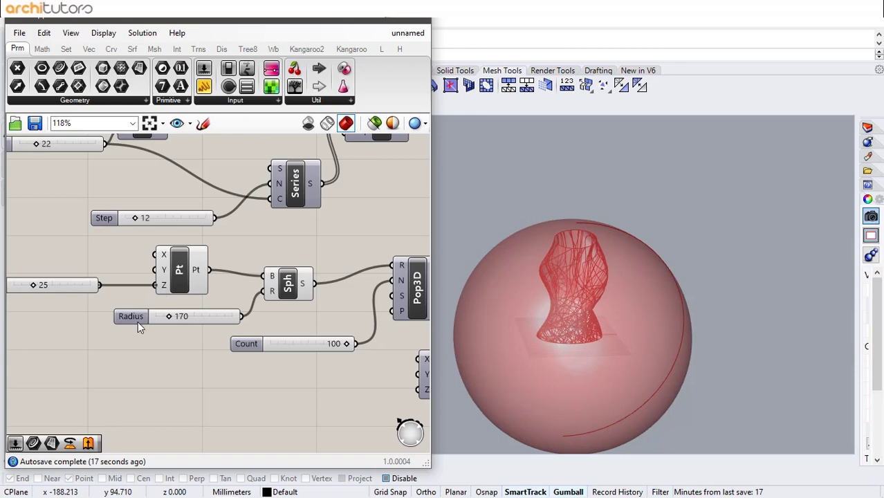
Step: Set the Z coordinate slider of the Sphere's base point to 50
double_click(86, 285)
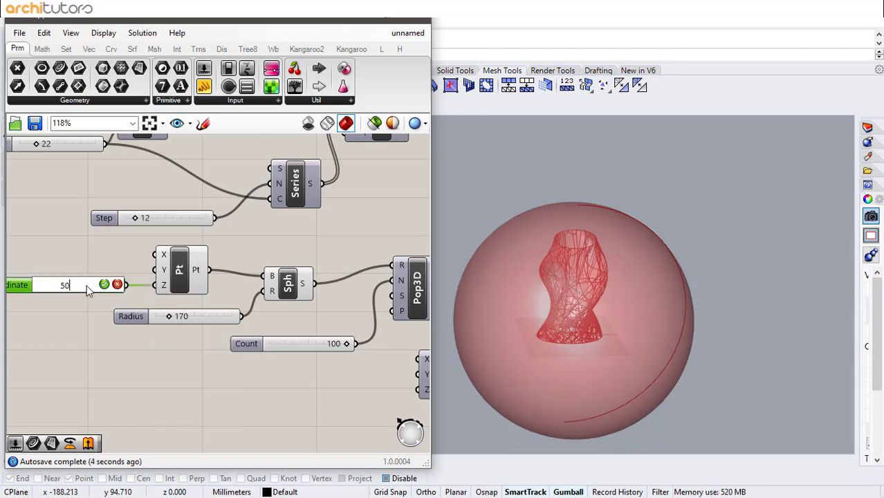
text(50)
key(Return)
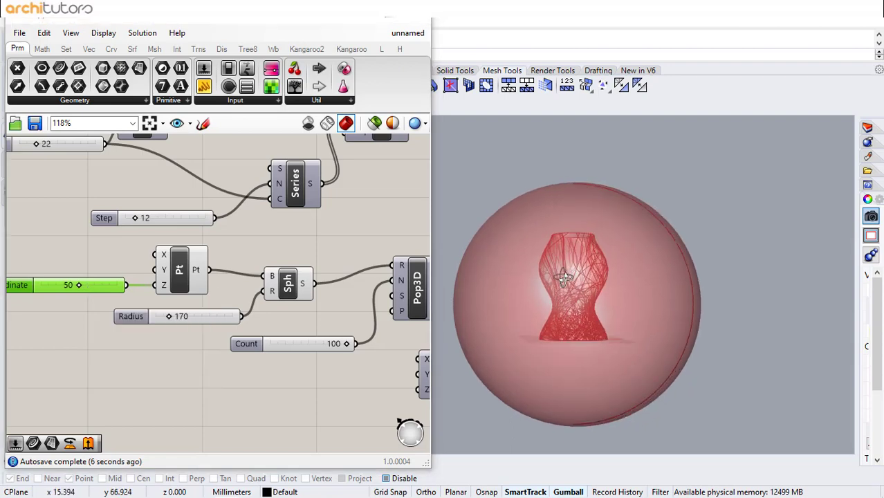
Step: Set the Sphere's Radius slider to 100
right_drag(195, 321, 127, 318)
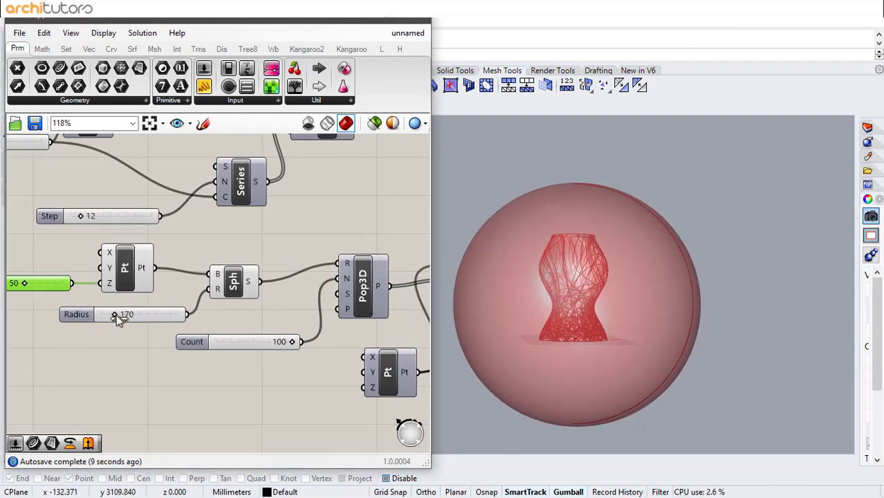
double_click(116, 315)
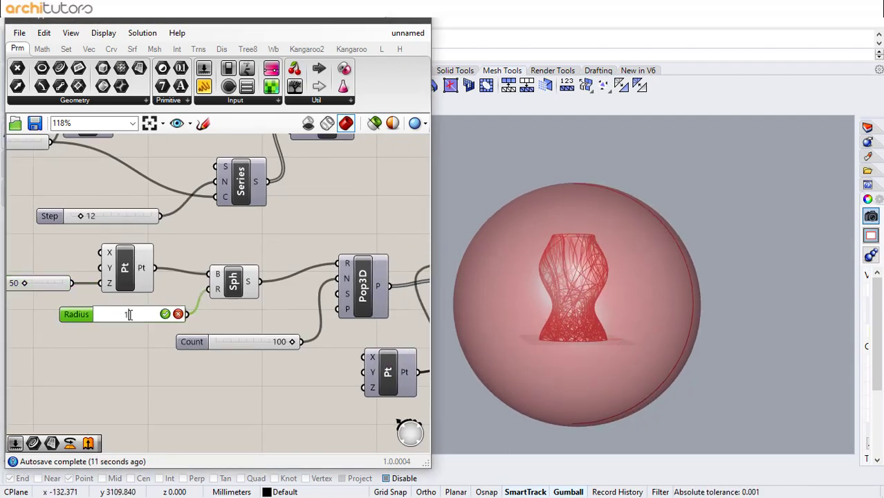
key(Return)
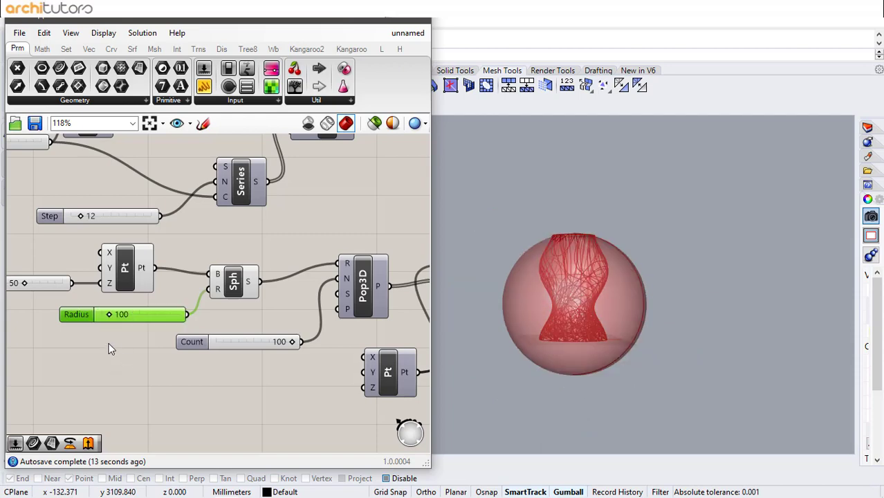
Step: Set the Z coordinate slider of the Sphere's base point to 70 and check how the sphere encloses the tower
right_drag(52, 264, 124, 273)
double_click(76, 292)
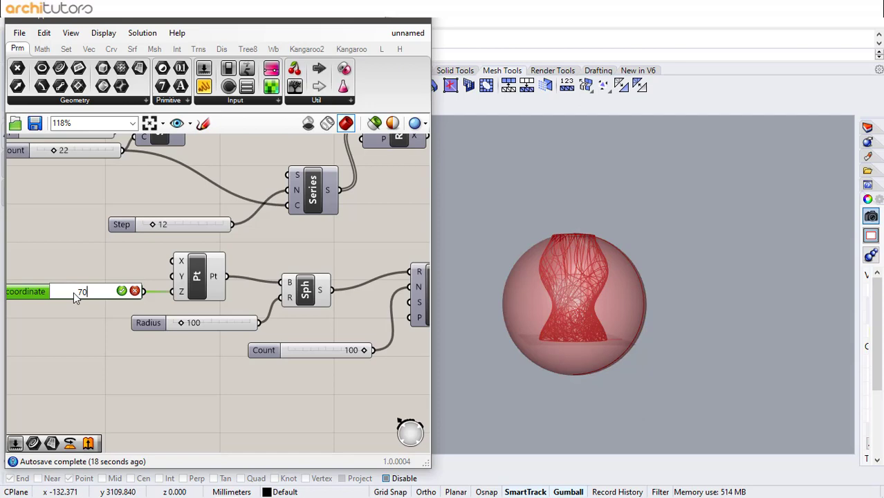
key(Return)
click(73, 351)
mouse_move(552, 244)
right_down()
mouse_move(573, 273)
mouse_move(569, 291)
mouse_move(545, 254)
right_up()
scroll(570, 291, up, 6)
Step: Set the Count slider of the Populate 3D component to 60
right_drag(178, 303, 96, 267)
scroll(248, 292, up, 1)
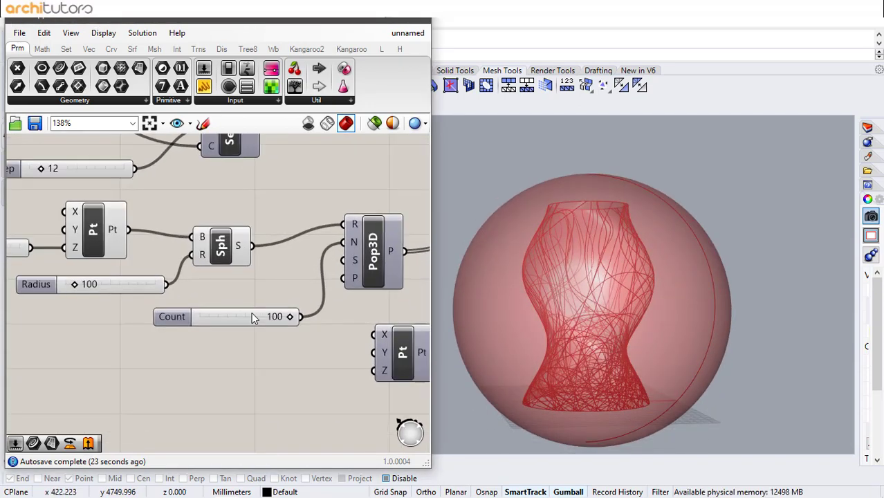
double_click(250, 314)
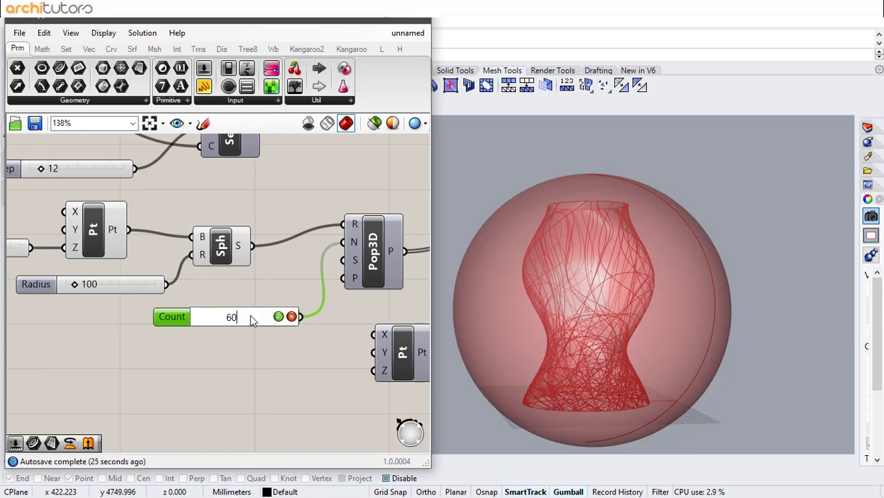
key(Return)
Step: Hide the preview of the Sphere and its base point, leaving the tower and section curves in view
scroll(232, 194, down, 2)
right_drag(232, 193, 154, 208)
drag(167, 198, 4, 309)
middle_click(89, 274)
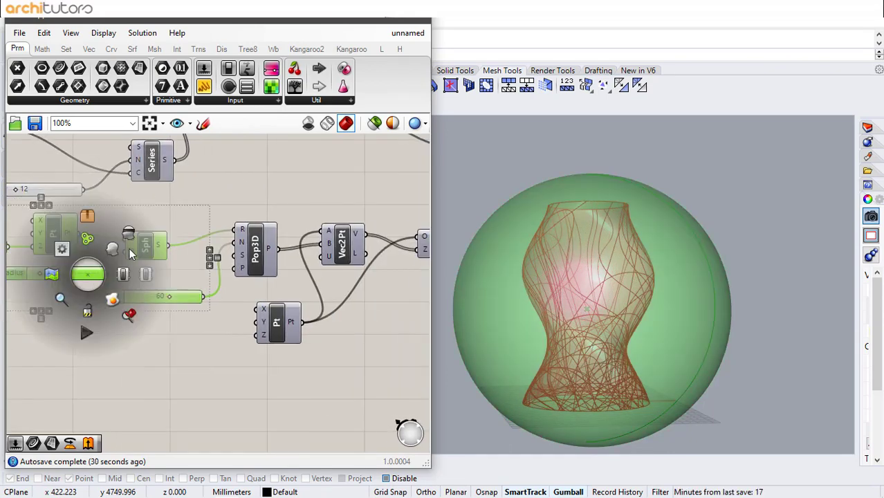
click(130, 240)
click(227, 201)
right_drag(680, 252, 546, 368)
scroll(562, 325, up, 3)
Step: Set the Count slider of the Populate 3D component to 50
double_click(151, 297)
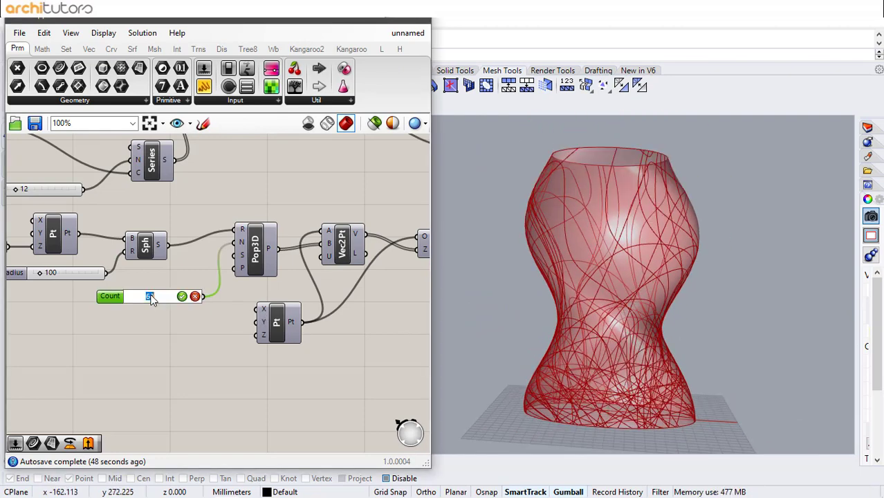
text(50)
key(Return)
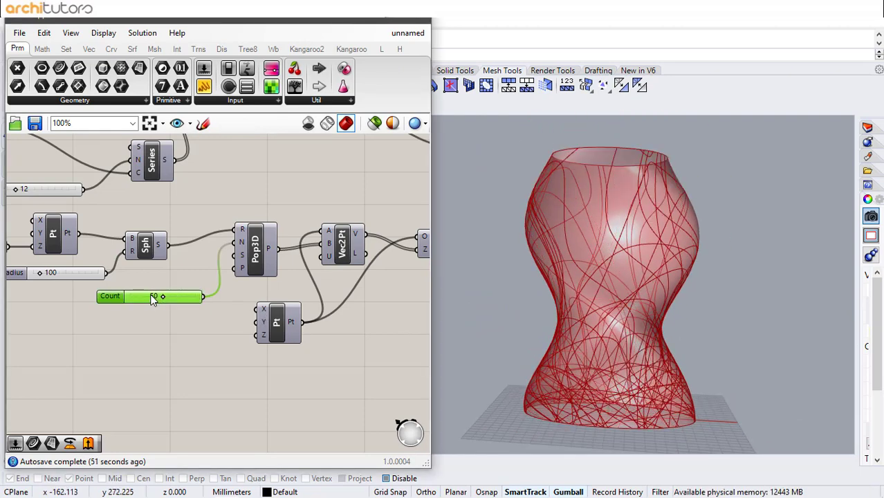
Step: Set the Sphere's Radius slider to 120
click(60, 274)
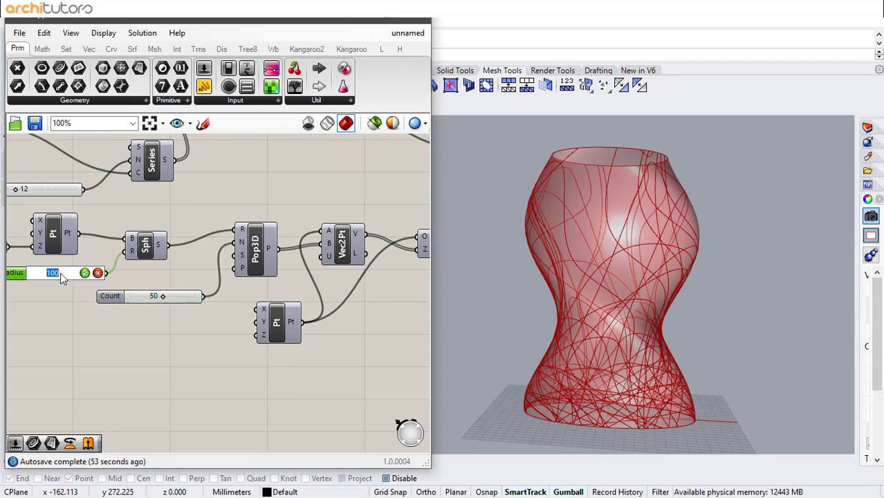
text(120)
key(Return)
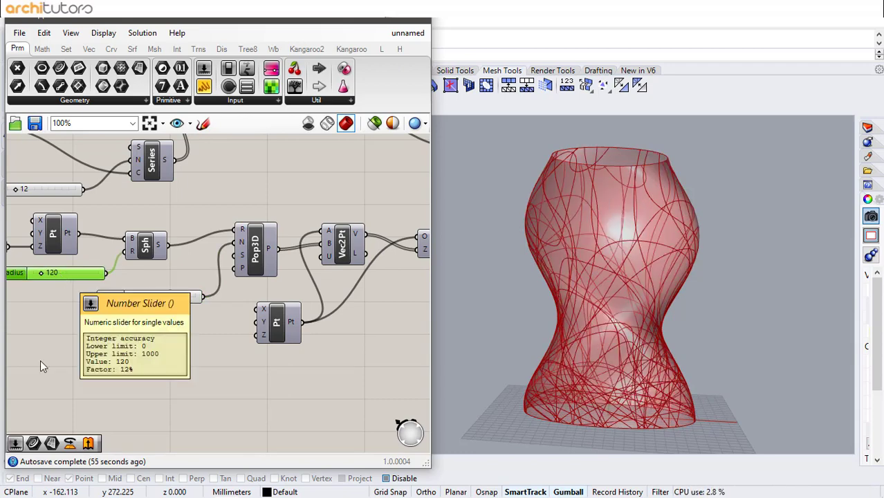
Step: Set the Sphere's Radius slider to 150 and inspect the section curves on the tower up close
double_click(68, 276)
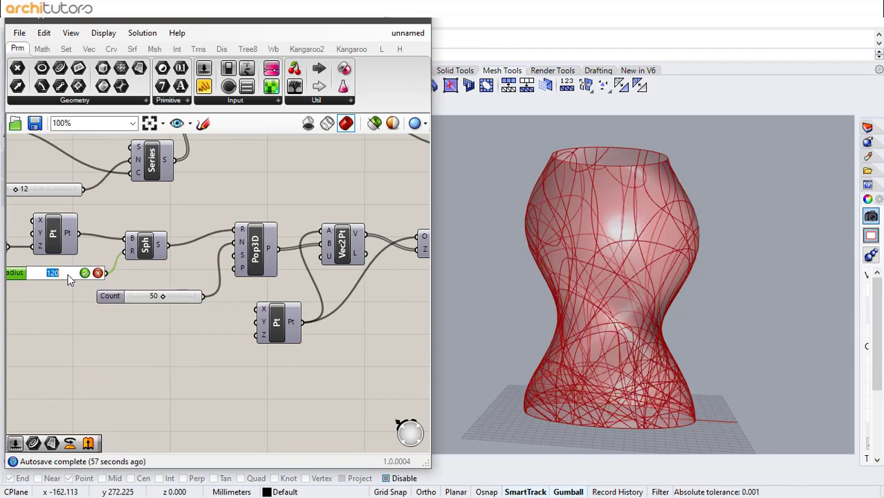
text(150)
key(Return)
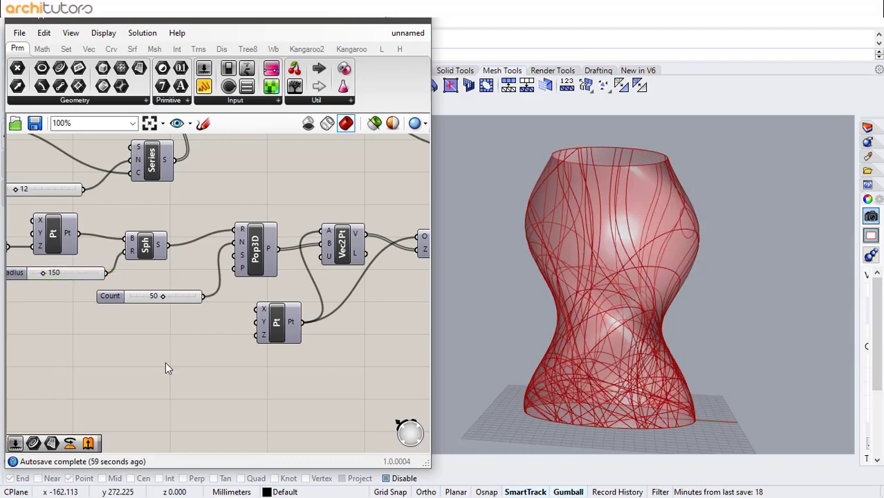
right_drag(643, 280, 697, 262)
scroll(529, 321, up, 3)
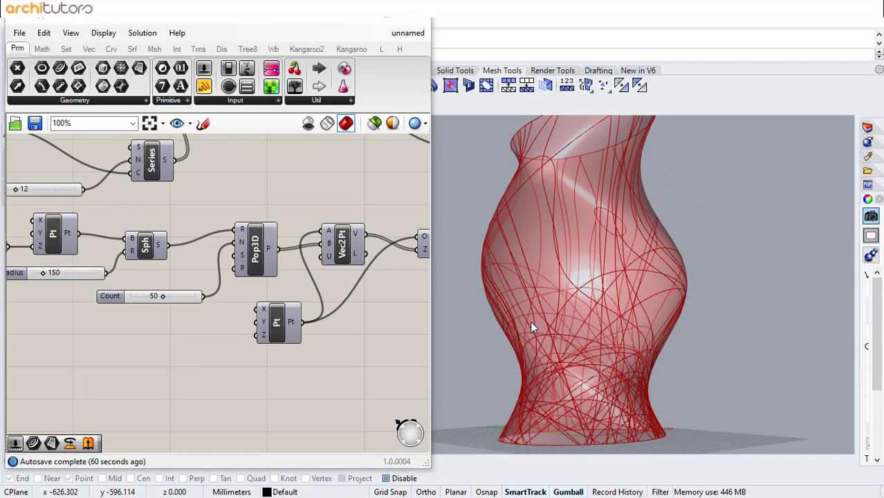
Step: Examine the section curves on the tower from several sides and distances
right_drag(530, 322, 492, 319)
scroll(489, 320, up, 3)
scroll(490, 320, down, 2)
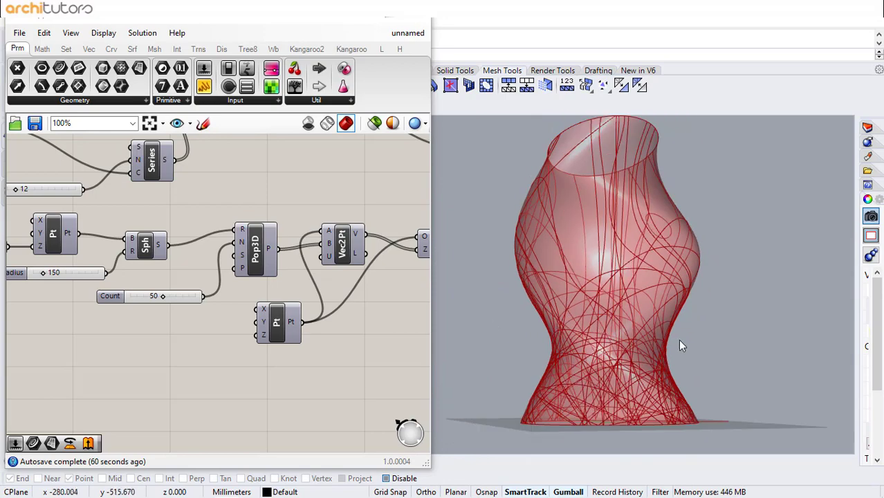
scroll(681, 343, up, 3)
right_drag(680, 344, 558, 386)
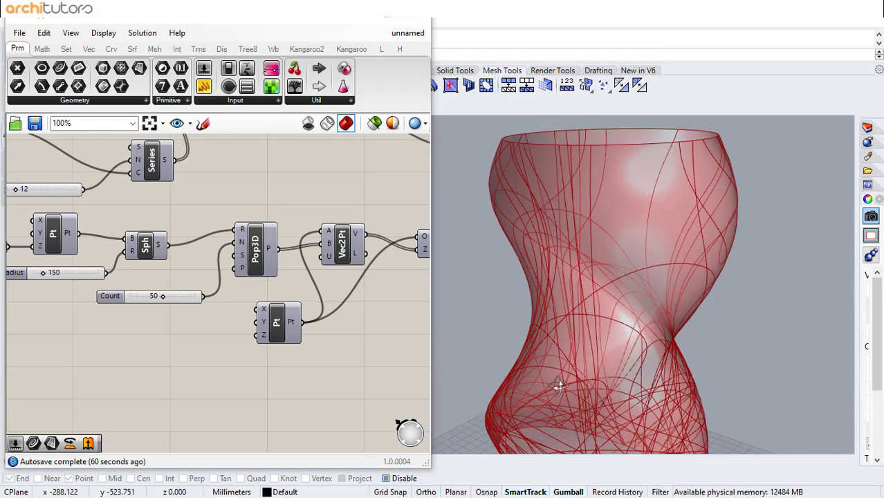
scroll(545, 284, down, 2)
scroll(567, 296, down, 2)
right_drag(567, 296, 504, 361)
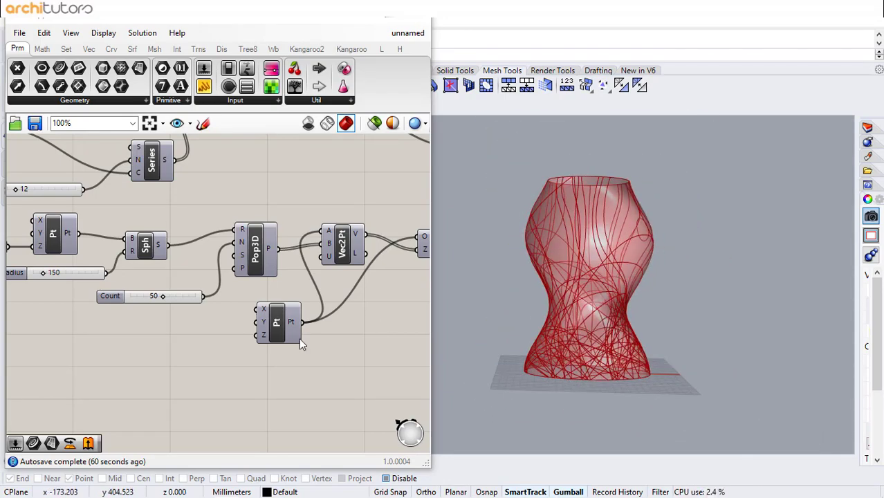
Step: Feed the Z coordinate of the point used by Vector 2Pt from a new slider of 50, and set it to 70
double_click(181, 346)
text(50)
key(Return)
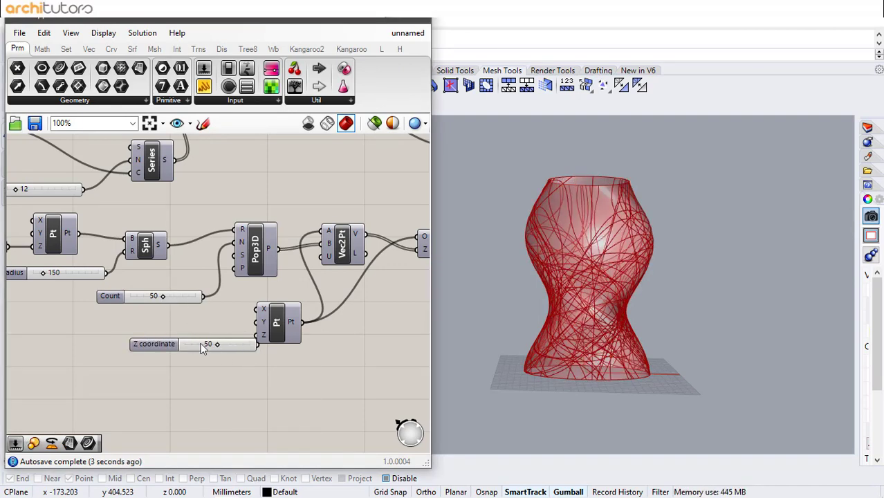
drag(154, 352, 113, 370)
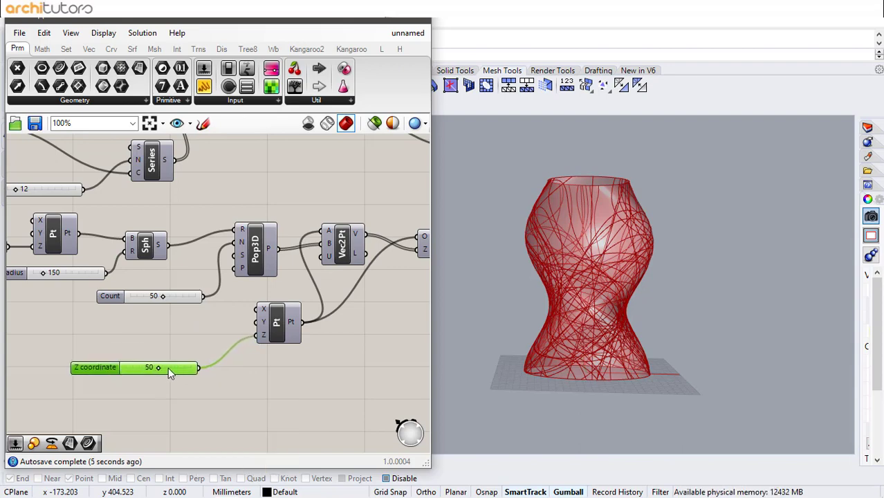
double_click(168, 367)
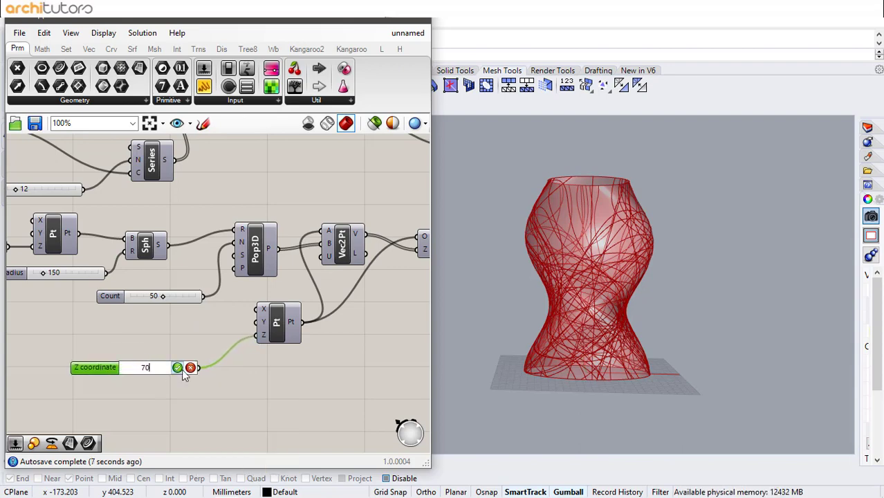
click(181, 369)
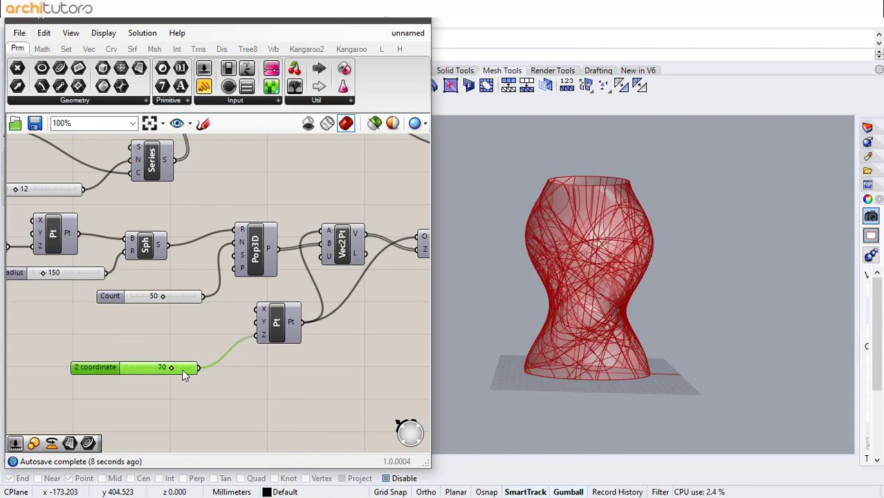
Step: Set the Count slider of the Populate 3D component to 70
double_click(167, 297)
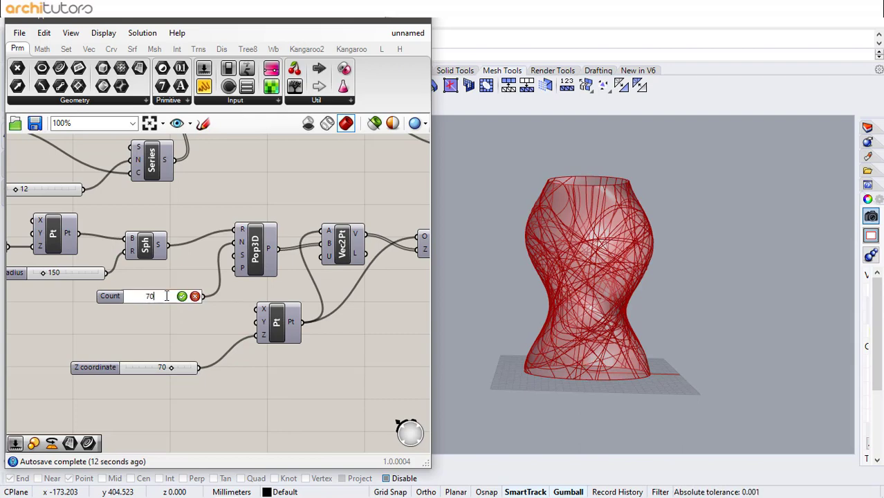
text(70)
key(Return)
Step: Set the Populate 3D Count slider to 40 and inspect the curve pattern around the tower
click(152, 301)
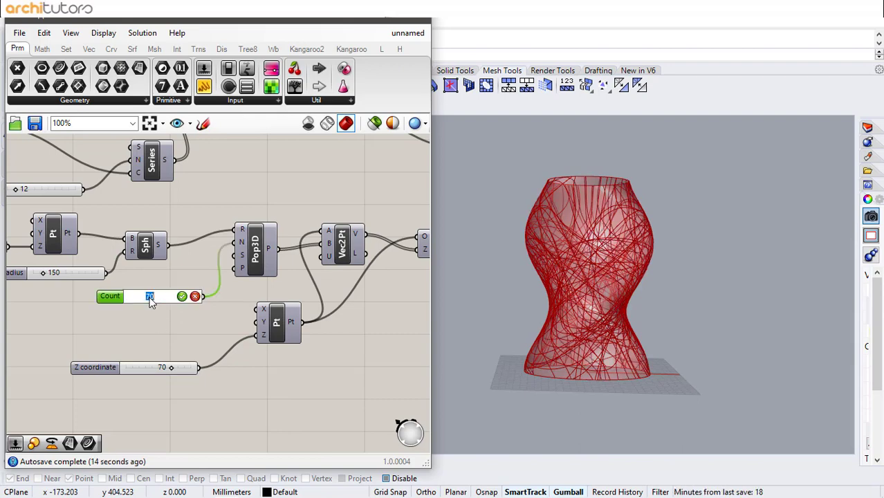
key(Return)
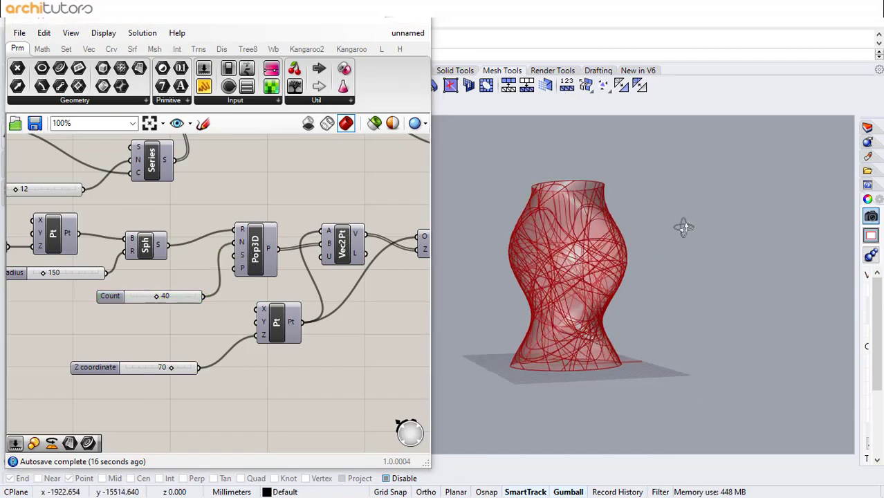
scroll(556, 357, up, 5)
right_drag(553, 304, 458, 301)
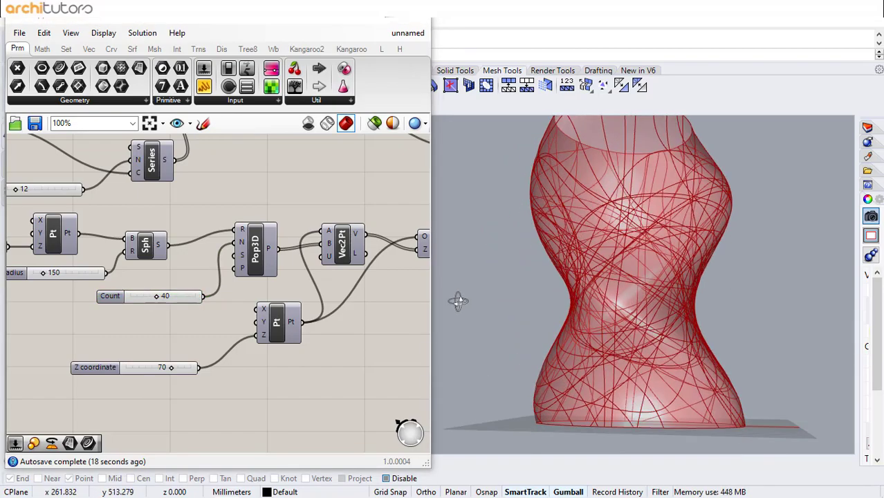
scroll(564, 321, down, 5)
right_drag(562, 321, 521, 302)
scroll(523, 294, up, 3)
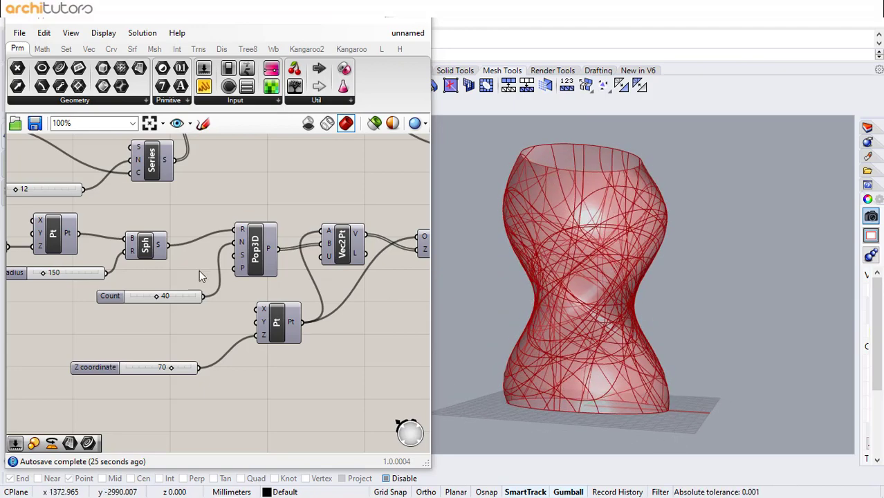
Step: Add a Curve parameter beside the Section component and connect it to the section curves output
scroll(103, 278, down, 3)
scroll(278, 212, up, 2)
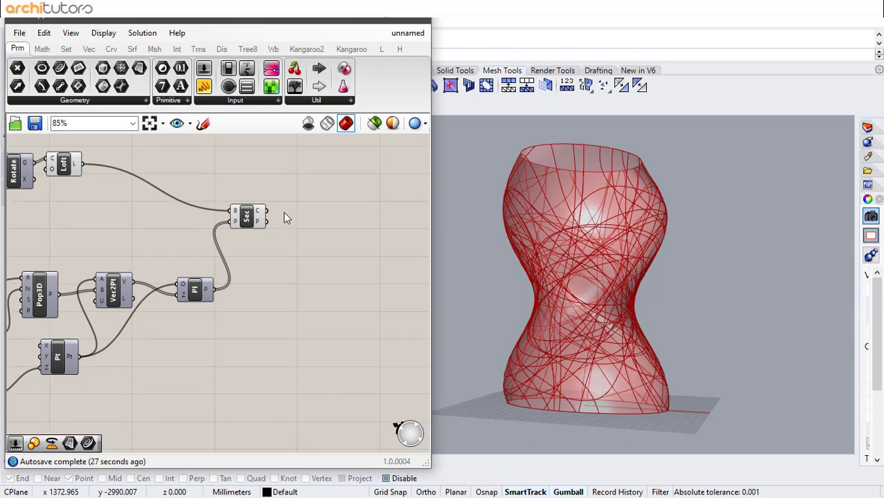
scroll(298, 214, up, 2)
double_click(277, 216)
text(crv)
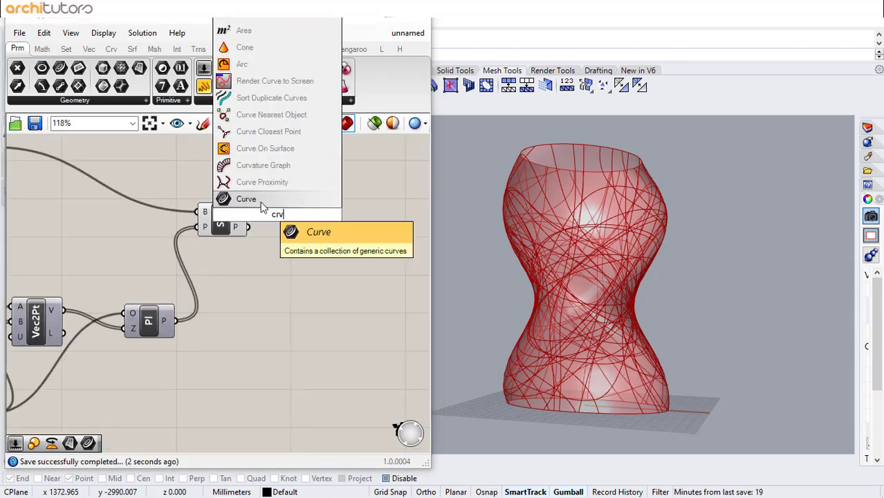
key(Return)
click(277, 216)
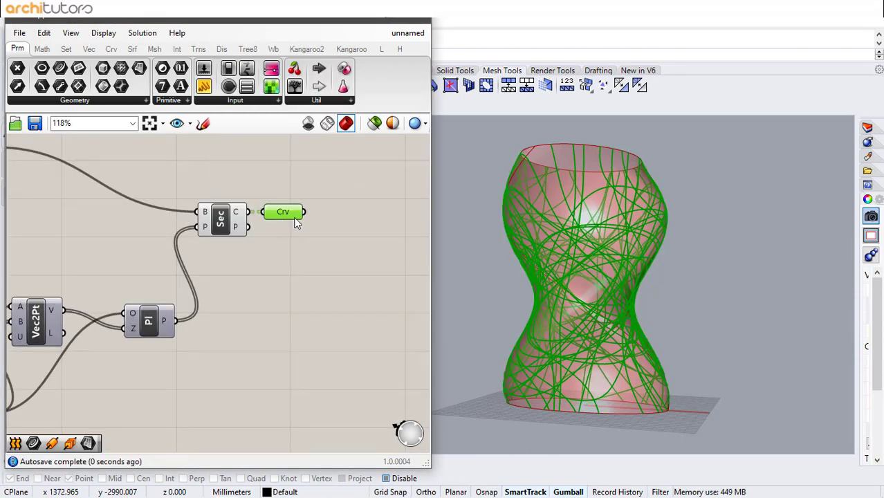
Step: Add a Pipe component beside the Curve parameter holding the section curves
click(312, 222)
double_click(318, 221)
text(pipe)
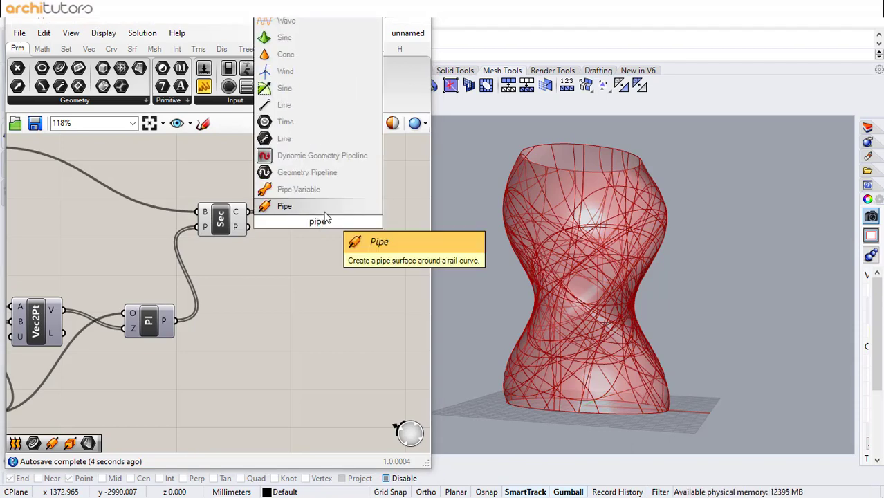
key(Return)
drag(342, 216, 371, 223)
click(224, 290)
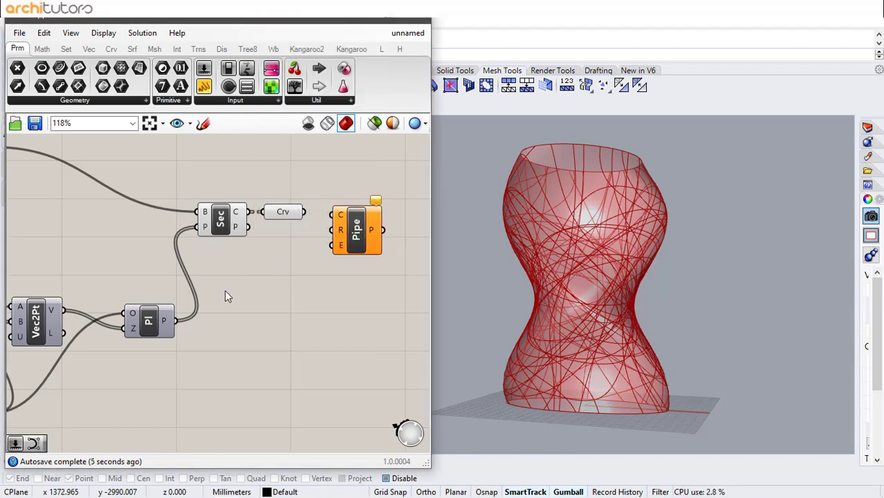
Step: Connect the Curve parameter to the Pipe and feed its radius from a new number slider of 0.40
double_click(294, 288)
text(slider)
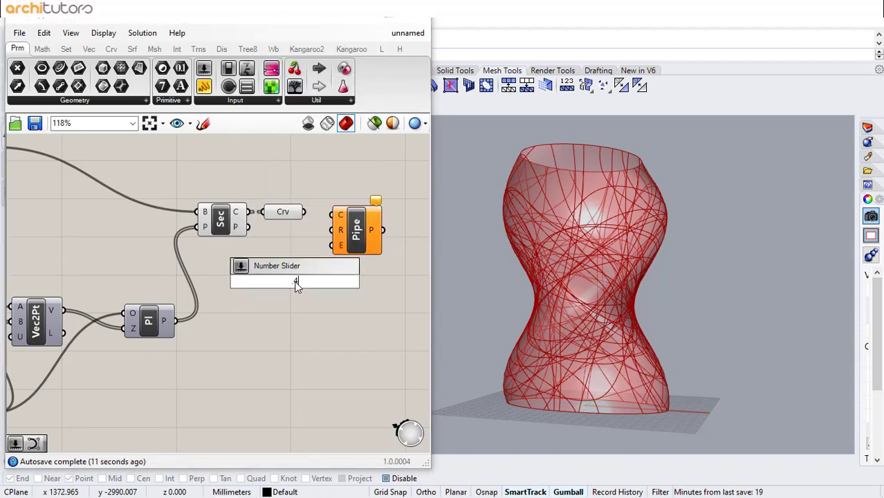
key(Return)
drag(322, 231, 330, 230)
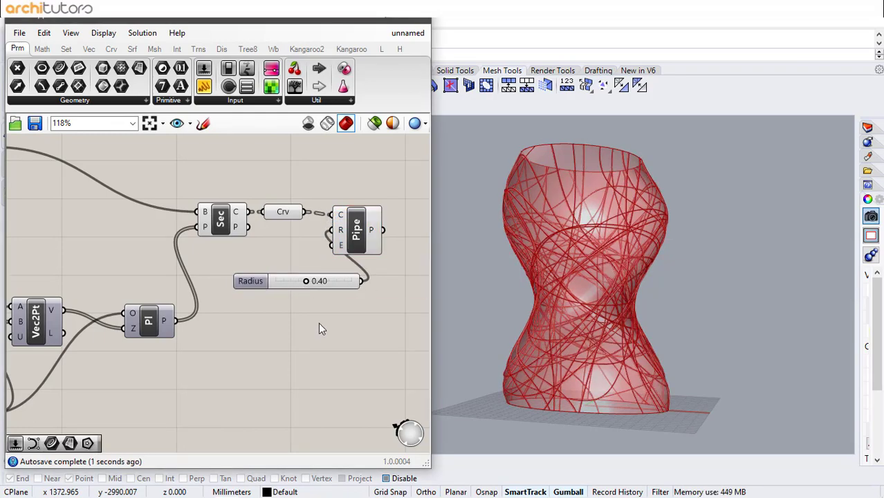
Step: Examine the piped section curves on the tower from several sides and up close
scroll(569, 164, up, 5)
right_drag(572, 152, 630, 182)
scroll(633, 251, down, 10)
scroll(634, 281, up, 5)
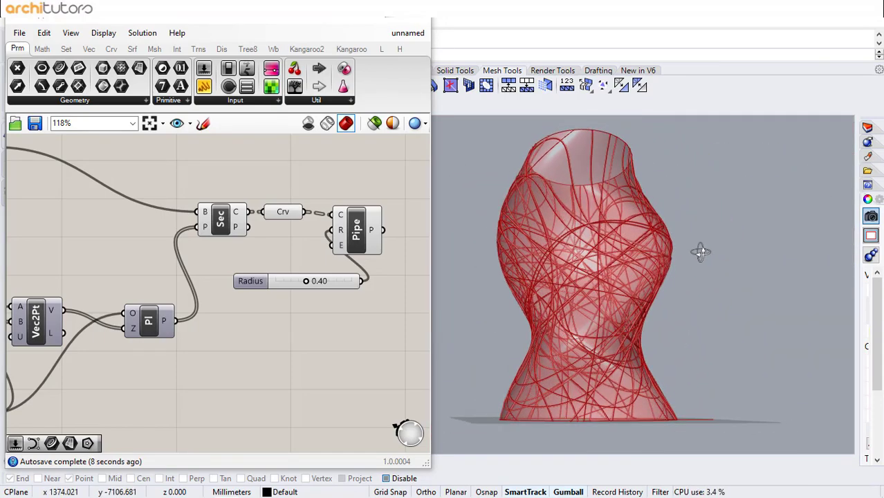
scroll(611, 308, up, 2)
right_drag(612, 308, 646, 337)
scroll(555, 304, down, 2)
scroll(588, 317, down, 4)
scroll(521, 329, up, 4)
right_drag(522, 324, 471, 297)
scroll(469, 296, down, 3)
scroll(470, 297, up, 5)
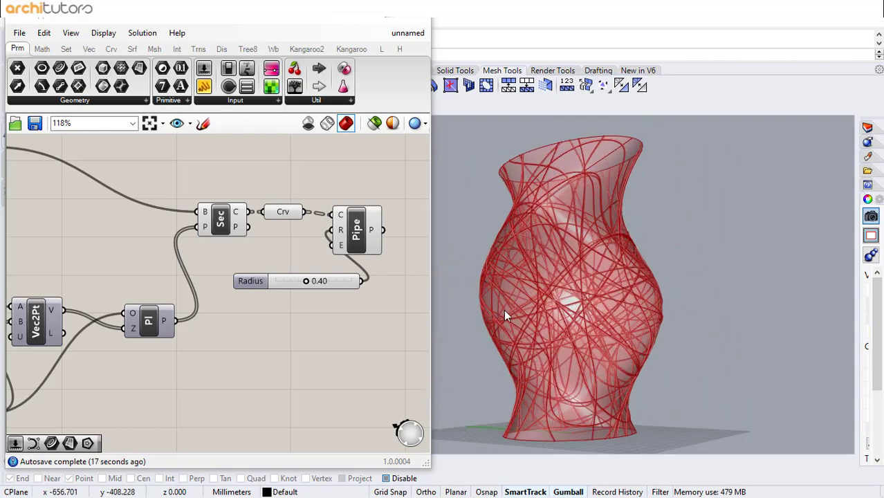
scroll(517, 317, up, 2)
Step: Set the Pipe's Radius slider to 0.50 and inspect the piped curves around the tower
double_click(319, 285)
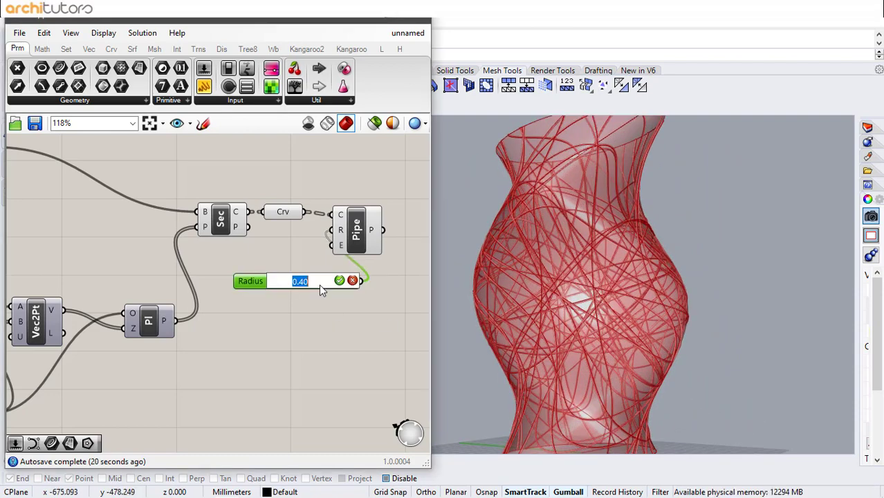
key(Return)
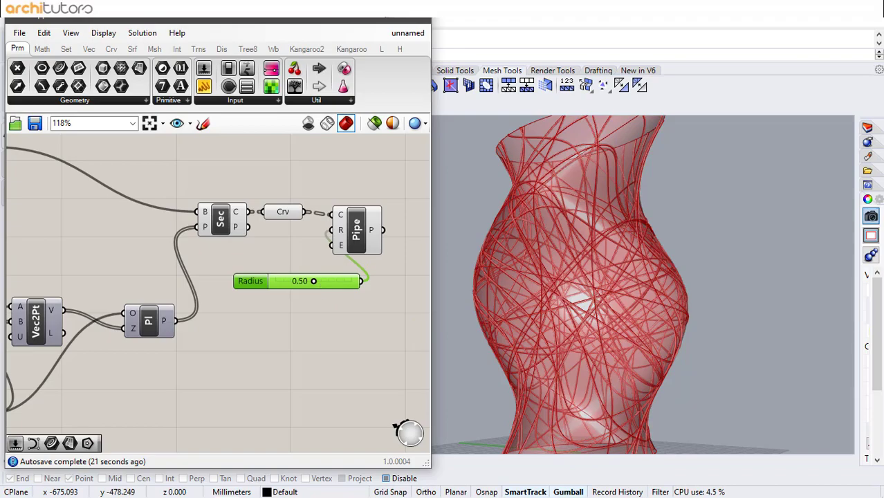
scroll(633, 274, down, 3)
right_drag(633, 273, 574, 310)
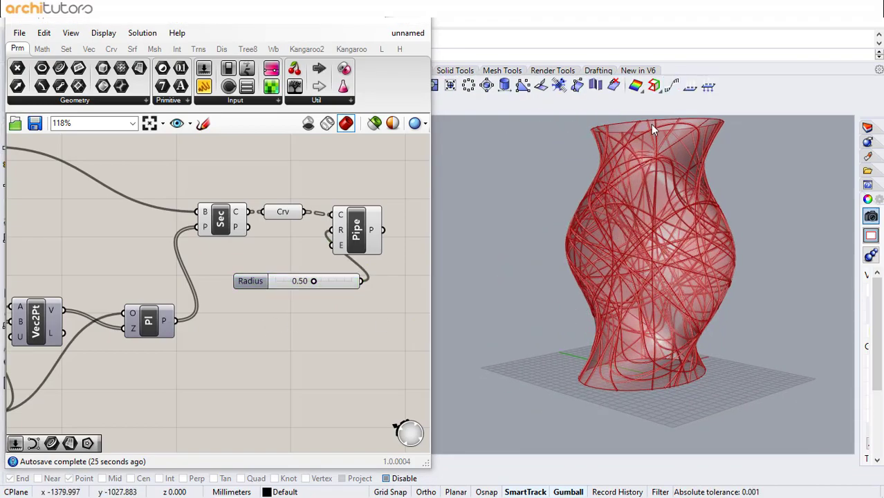
scroll(654, 121, up, 5)
scroll(621, 189, down, 10)
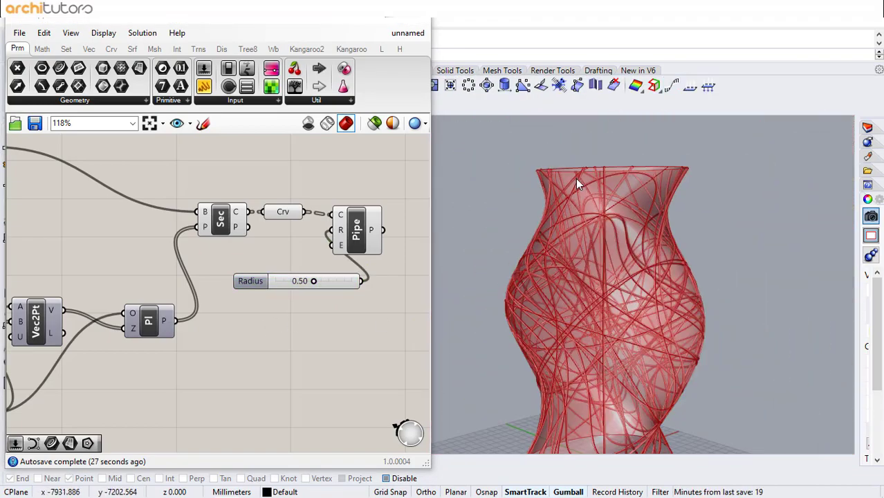
scroll(573, 291, up, 3)
right_drag(579, 281, 603, 249)
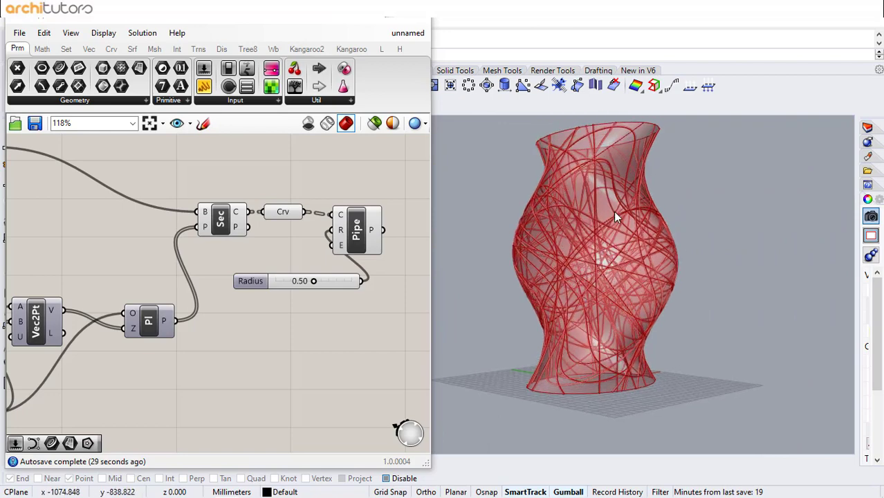
right_drag(615, 211, 615, 194)
right_drag(620, 281, 645, 268)
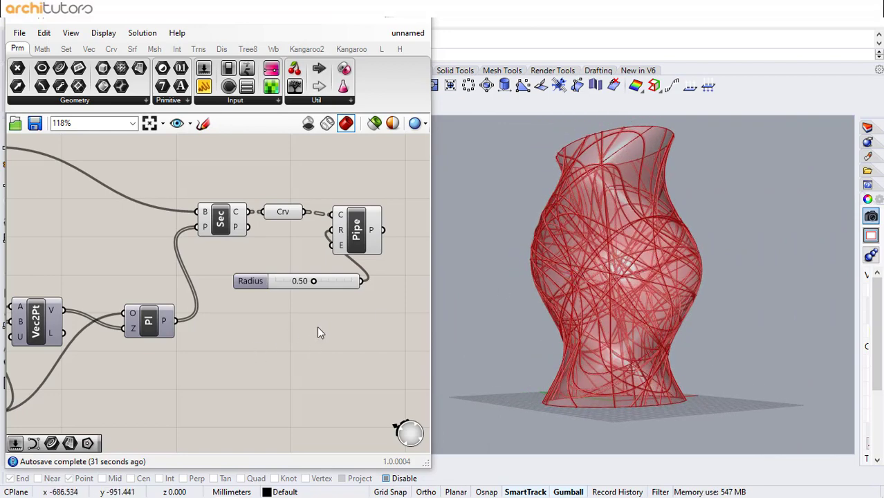
Step: Set the Count slider of the Populate 3D component to 30
scroll(319, 328, down, 3)
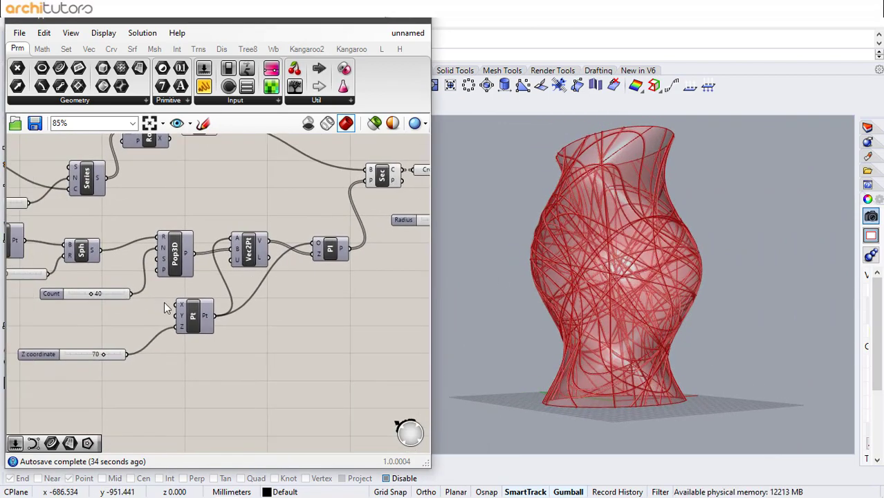
scroll(129, 327, up, 4)
double_click(207, 243)
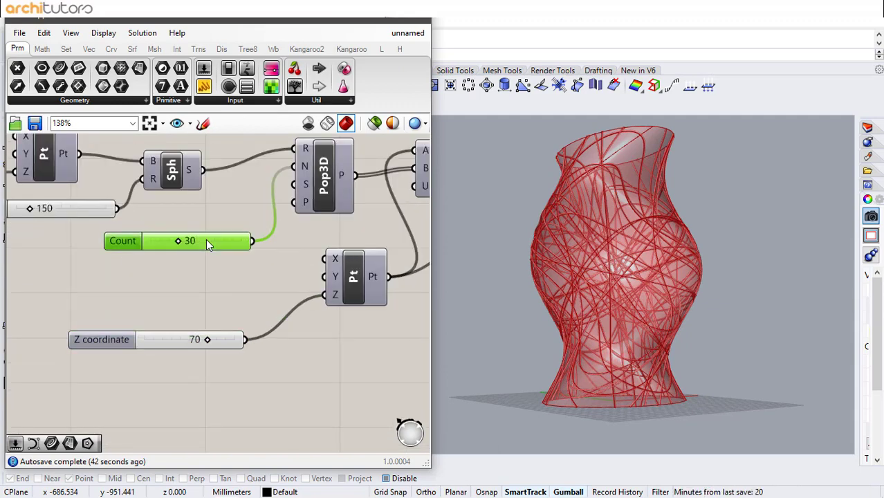
click(177, 272)
Step: Turn on the preview of the Rotate component to display the rotated ellipses on the tower
scroll(181, 290, down, 3)
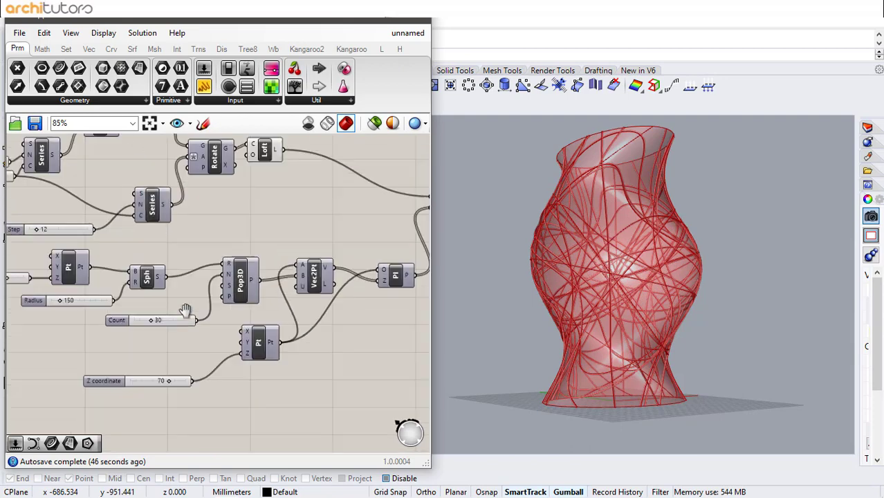
scroll(185, 310, down, 2)
right_drag(192, 194, 170, 249)
scroll(175, 247, up, 2)
click(177, 253)
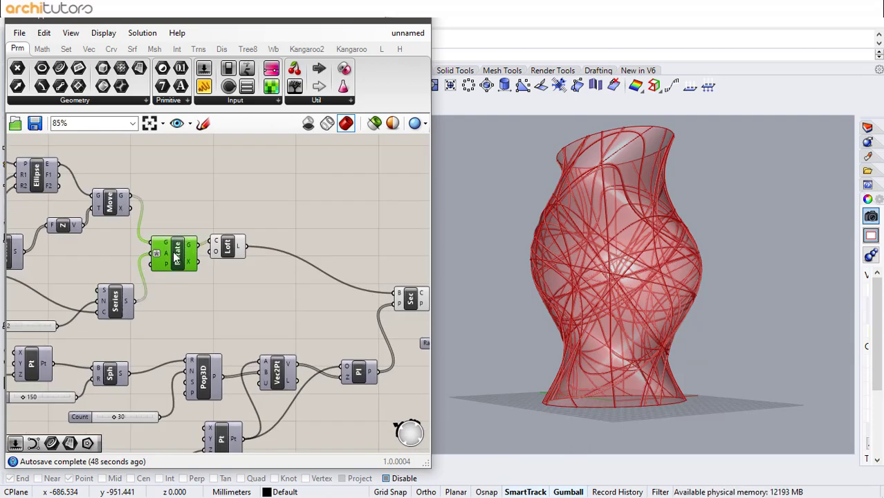
middle_click(176, 253)
click(195, 228)
click(213, 185)
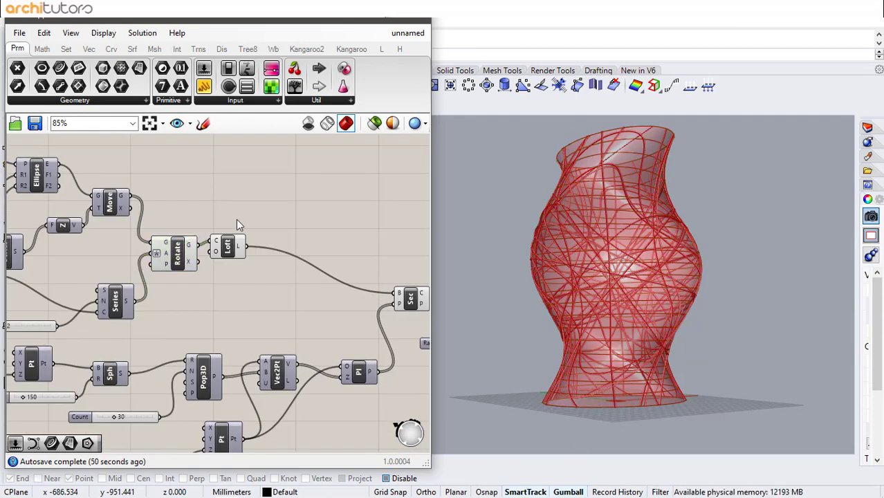
Step: Move the Loft component down and add a Curve parameter fed by the Rotate component's geometry output
scroll(184, 250, up, 2)
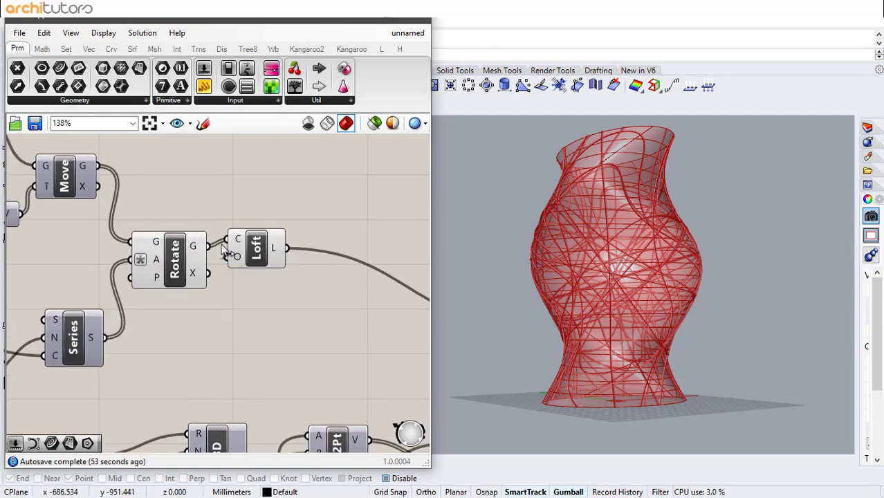
drag(268, 265, 278, 321)
double_click(257, 230)
text(crv)
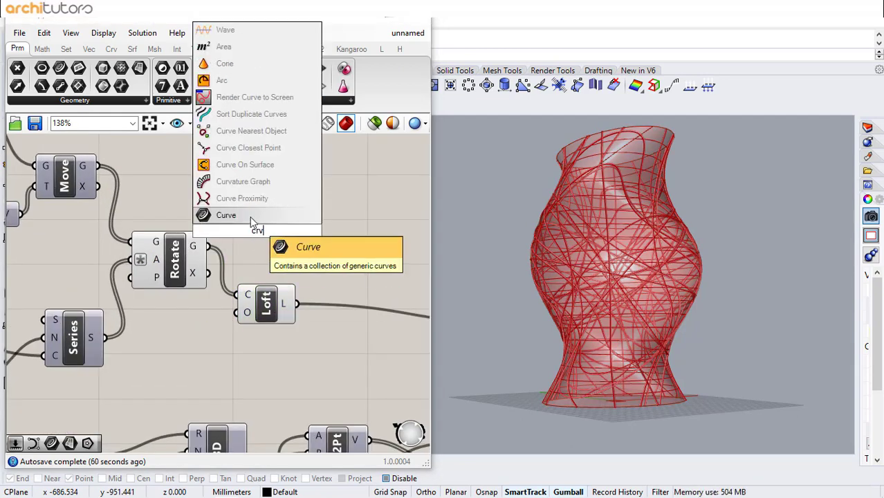
click(251, 217)
drag(246, 232, 286, 232)
right_drag(236, 238, 215, 232)
scroll(124, 231, down, 4)
scroll(294, 263, up, 2)
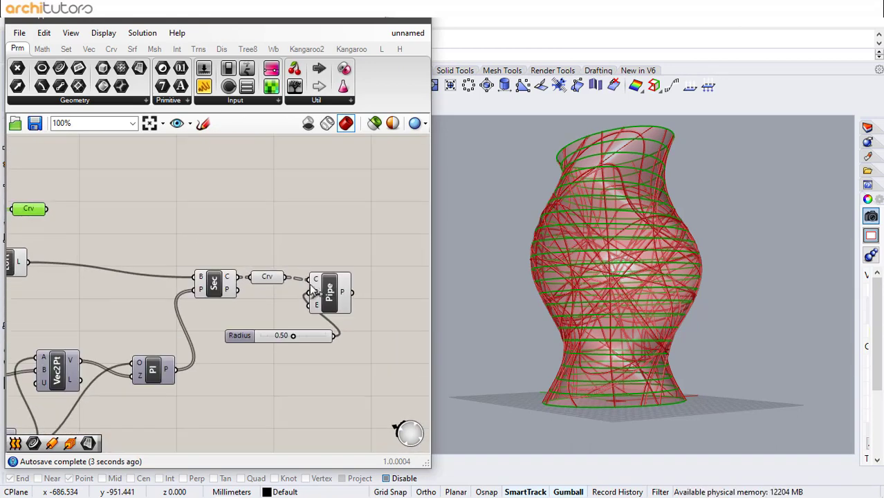
Step: Move the Pipe component up and add the rotated ellipses' Curve parameter to its curve input alongside the section curves
drag(330, 291, 341, 263)
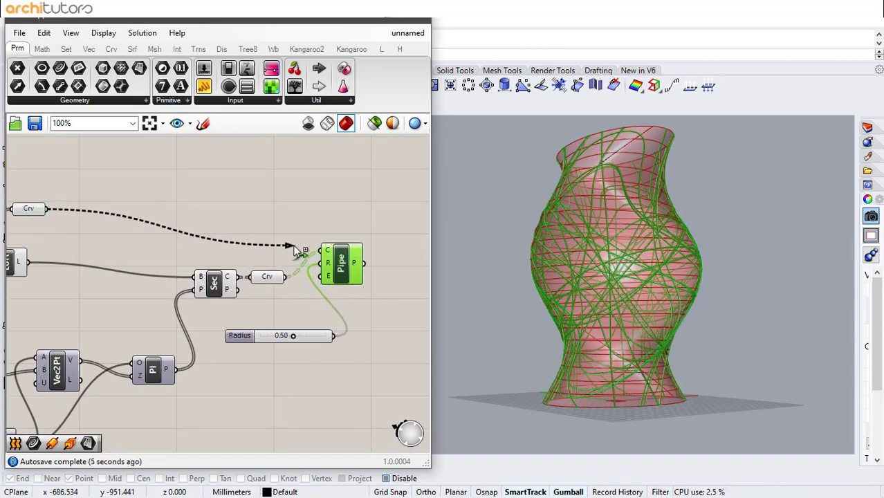
drag(294, 248, 324, 249)
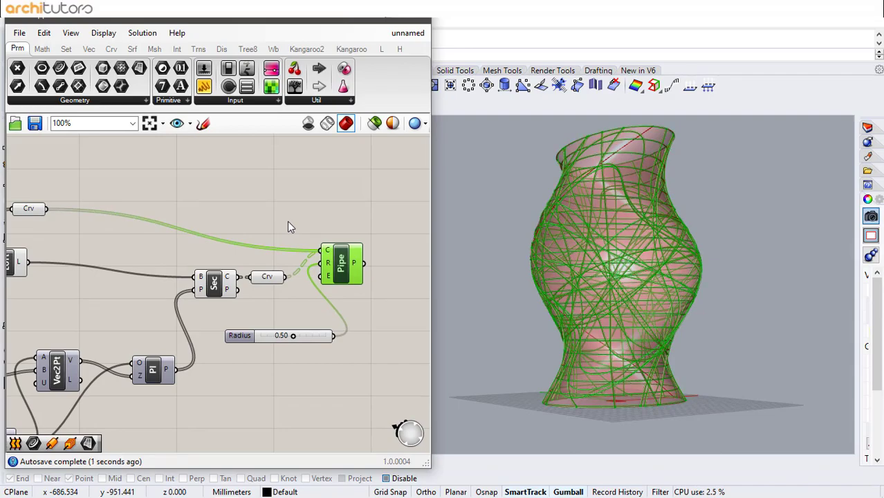
click(288, 223)
Step: Examine the piped ellipses and section curves around the tower from several angles, up close and as a whole
scroll(558, 225, up, 5)
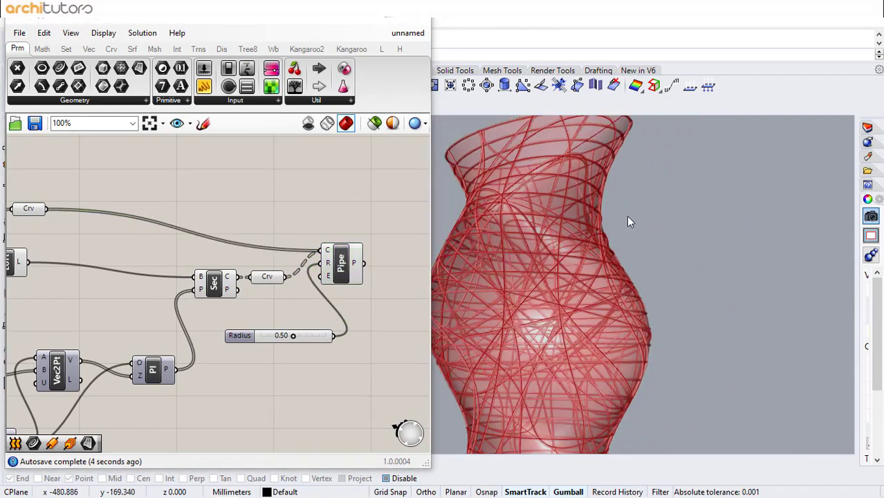
right_drag(628, 222, 532, 250)
scroll(571, 167, down, 4)
scroll(571, 164, up, 7)
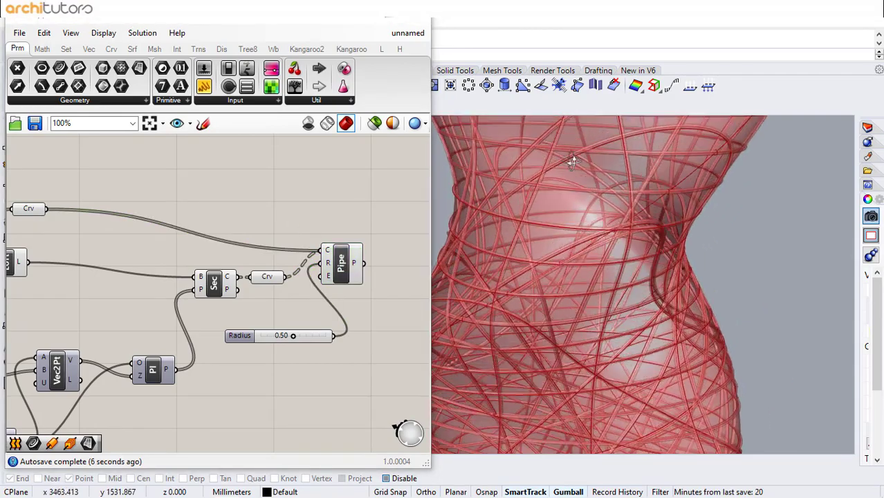
right_drag(573, 162, 594, 192)
scroll(552, 268, down, 6)
scroll(596, 201, down, 5)
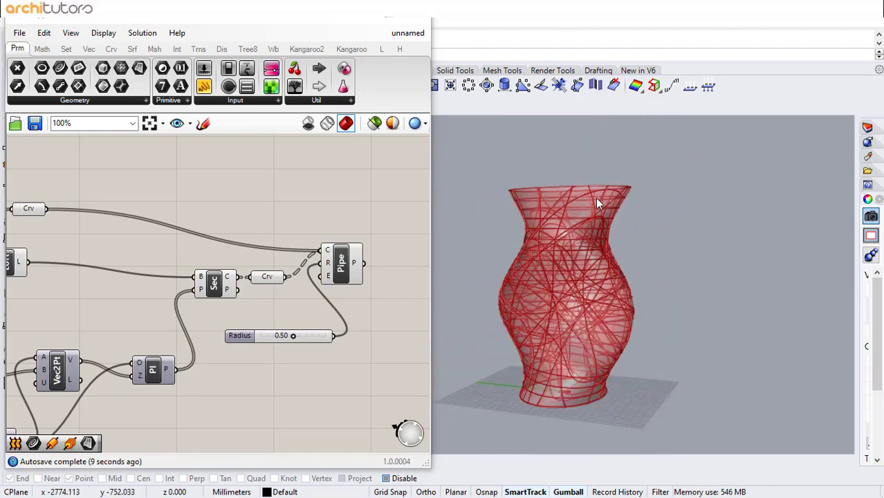
scroll(571, 374, up, 8)
right_drag(571, 374, 561, 348)
scroll(611, 348, down, 6)
scroll(548, 326, up, 3)
scroll(550, 326, down, 3)
scroll(587, 333, up, 1)
scroll(562, 348, down, 3)
scroll(597, 301, up, 3)
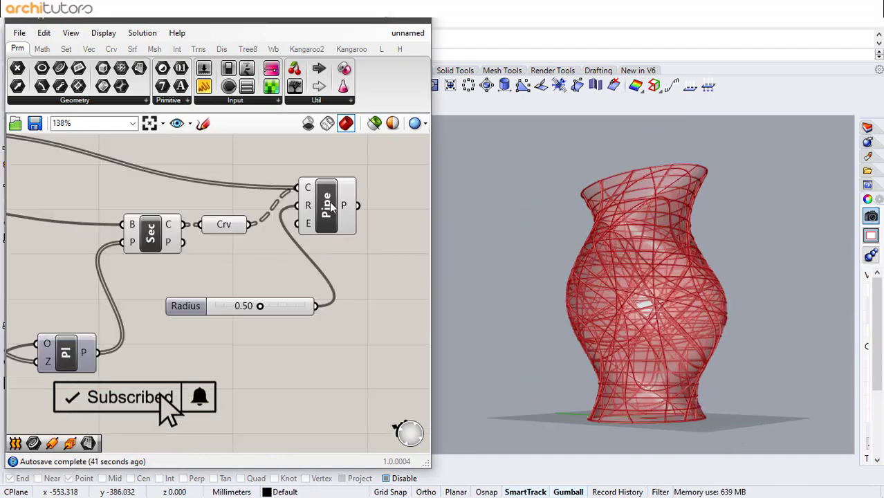
Step: Bake the Pipe component's geometry into the Rhino model
click(331, 202)
right_click(330, 202)
click(362, 253)
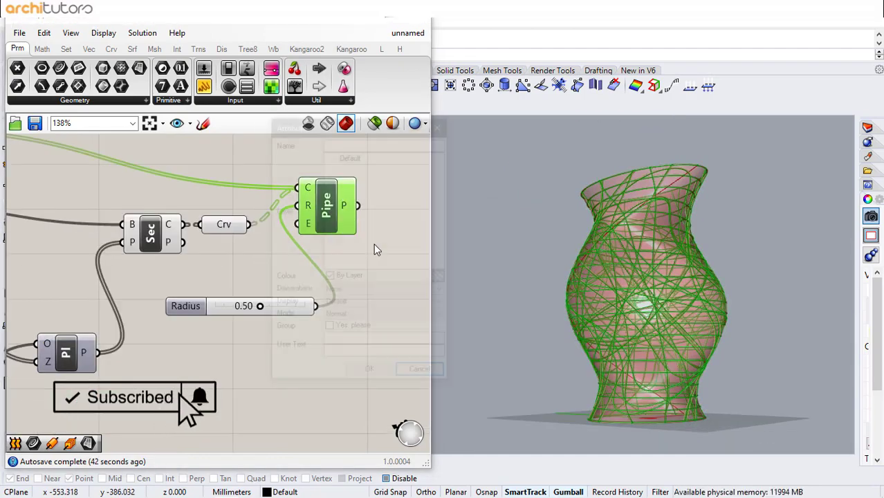
click(370, 374)
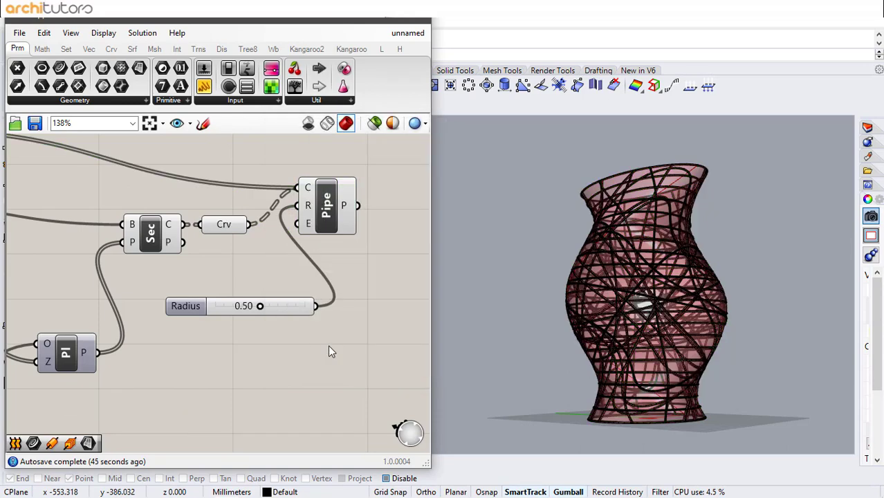
Step: Bake the Loft component's surface to the Default layer with grouping enabled and inspect the baked tower
scroll(351, 307, down, 5)
scroll(254, 263, up, 2)
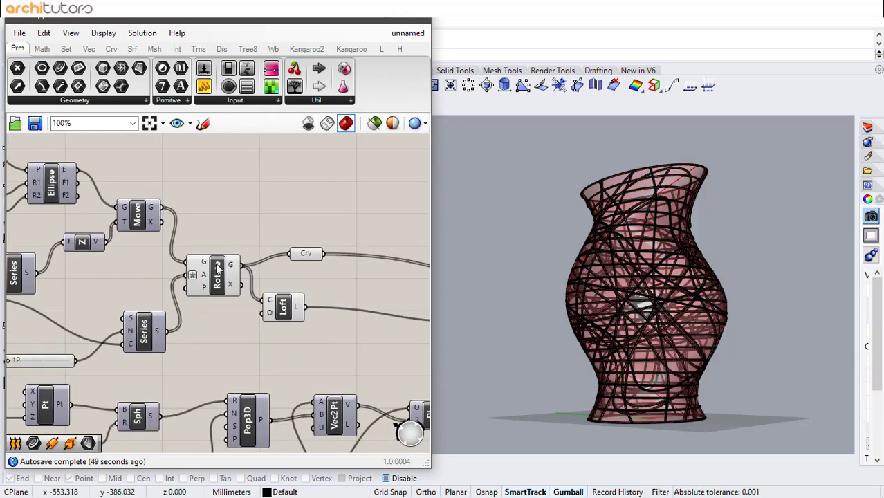
right_drag(302, 298, 162, 227)
right_drag(223, 238, 185, 236)
click(115, 240)
right_click(116, 242)
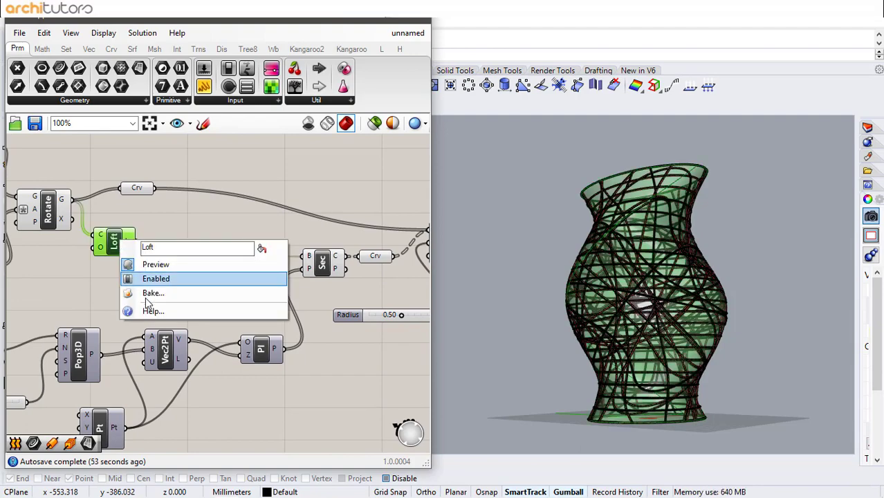
key(Escape)
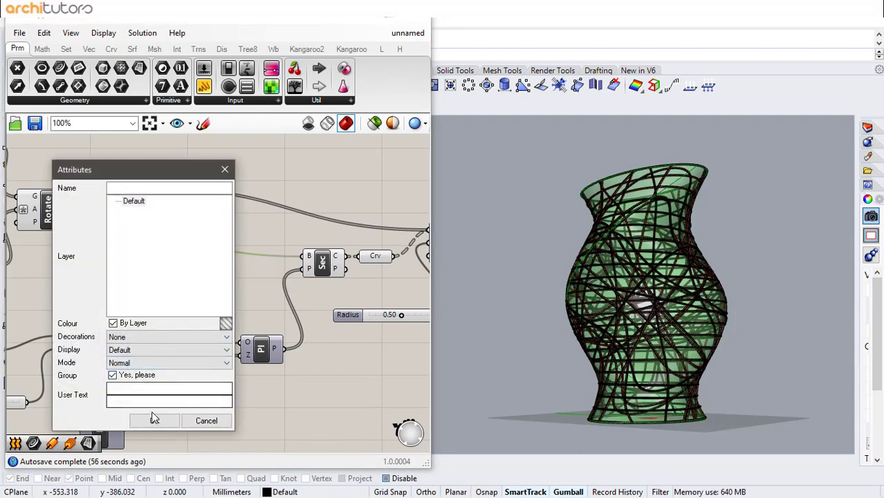
click(154, 421)
click(184, 247)
scroll(556, 313, up, 10)
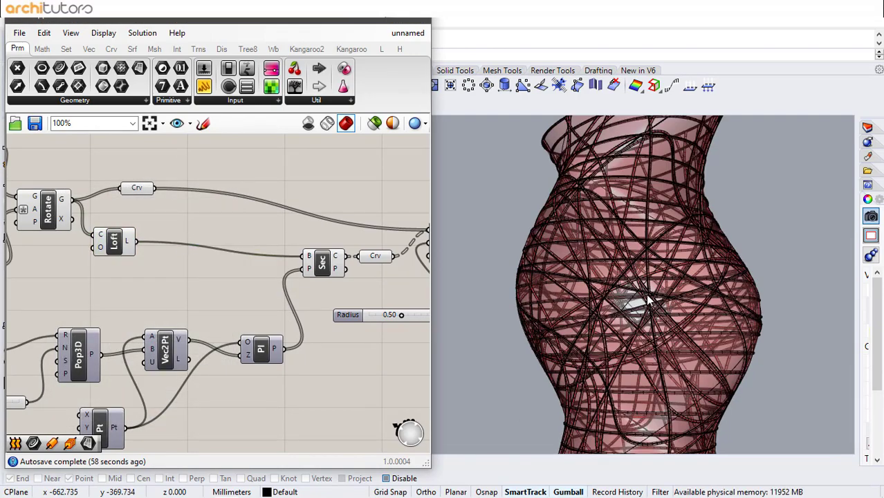
scroll(556, 313, down, 10)
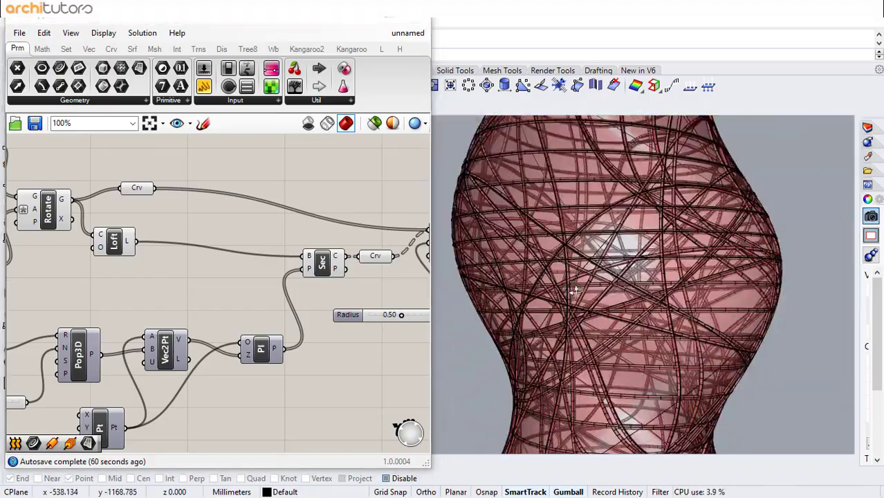